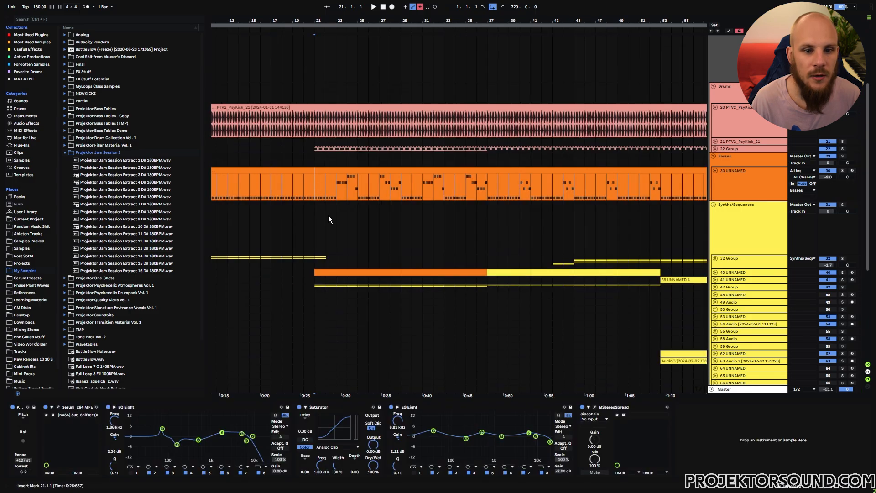
# Step: Play the arrangement from bar 21 and review how the kick track spans the full length of the session
pyautogui.press('space')
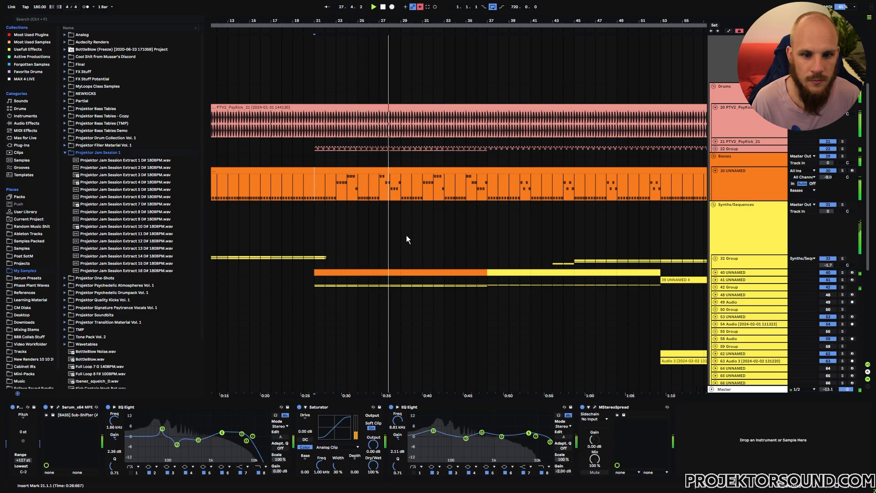
pyautogui.click(491, 248)
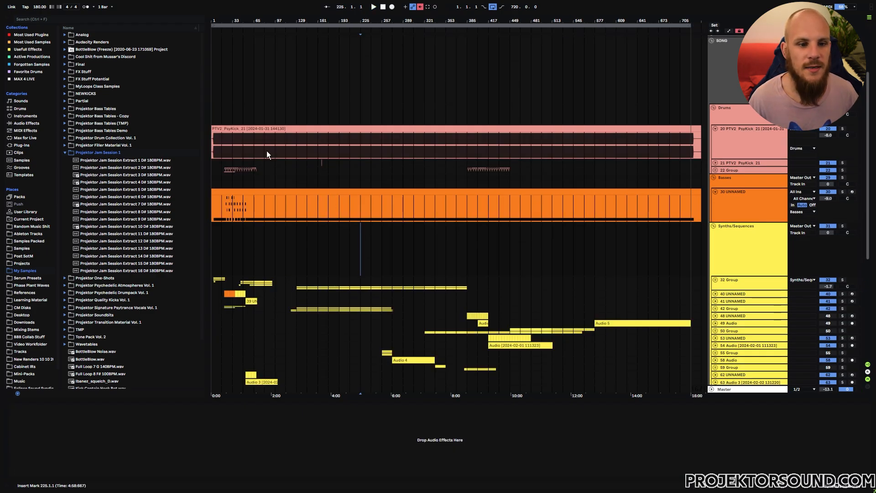
pyautogui.moveTo(221, 147); pyautogui.dragTo(692, 148)
pyautogui.click(692, 147)
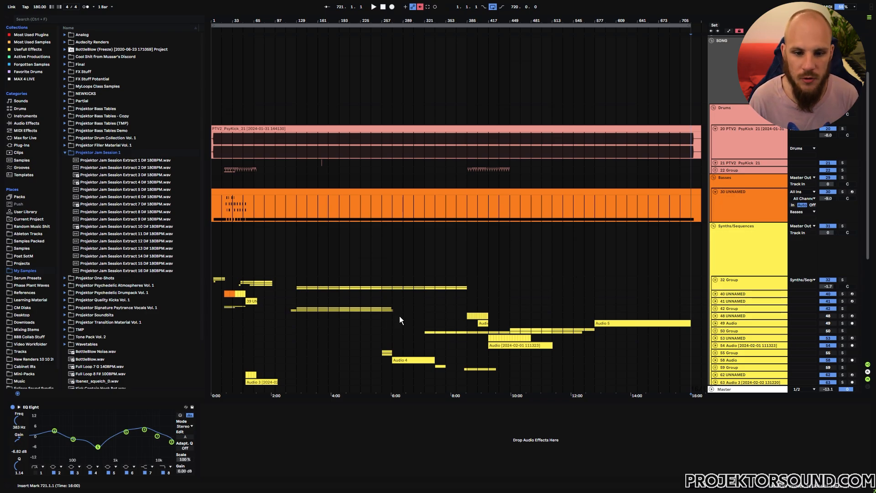
# Step: Unfold and solo track 39 with the frozen Audio 8 recording and listen to it at several positions
pyautogui.scroll(-5, 400, 319)
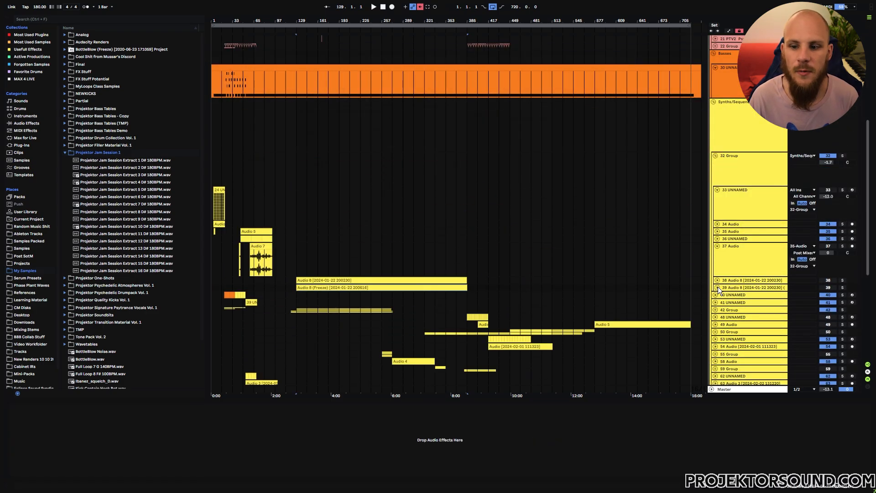
pyautogui.click(718, 287)
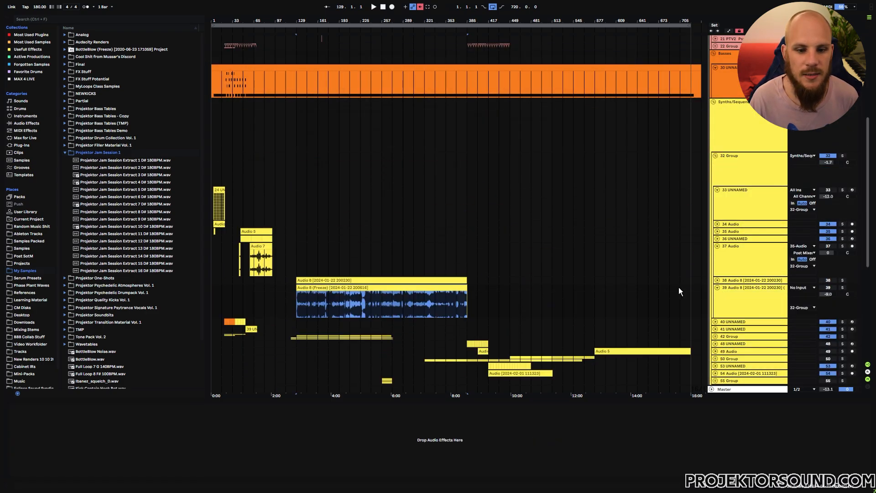
pyautogui.click(843, 288)
pyautogui.click(313, 310)
pyautogui.press('space')
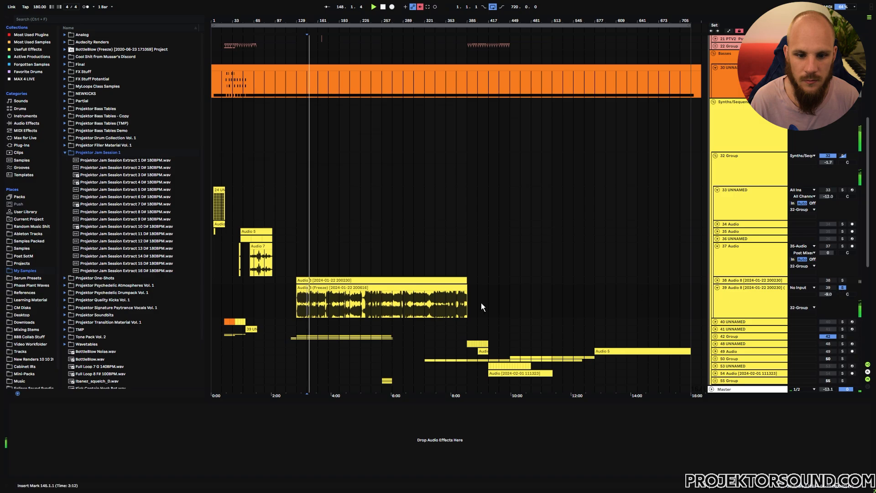
pyautogui.click(370, 301)
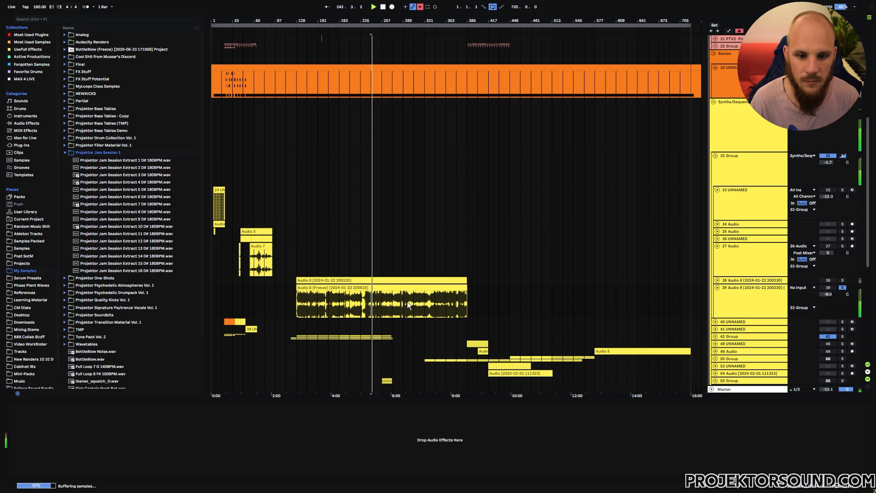
pyautogui.click(435, 305)
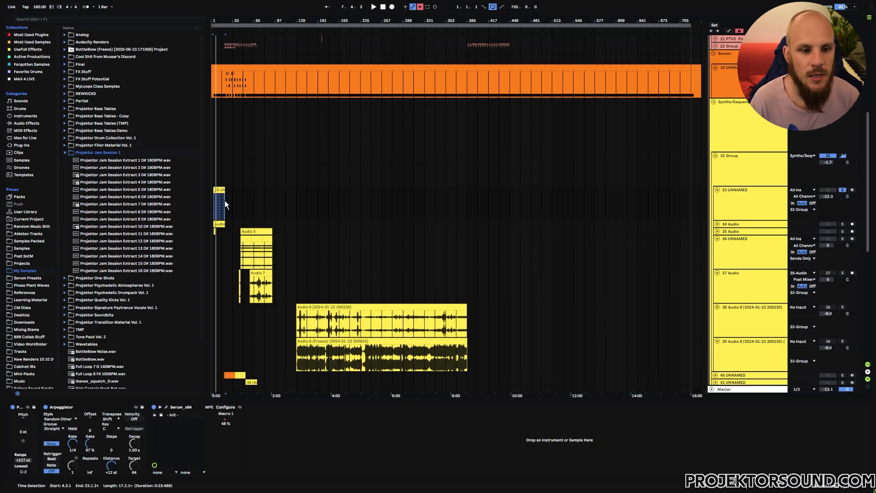
# Step: Play the soloed clip on track 33 and inspect the oscillator, FX and matrix pages of its Serum patch
pyautogui.press('space')
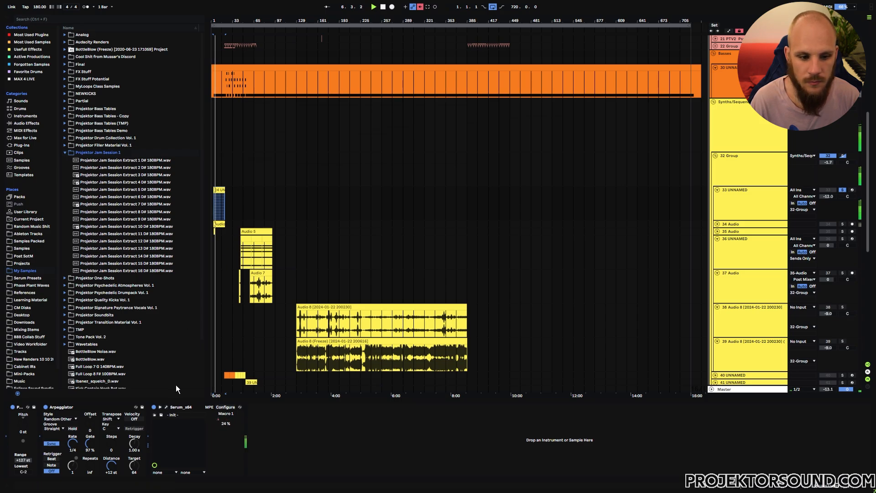
pyautogui.click(166, 407)
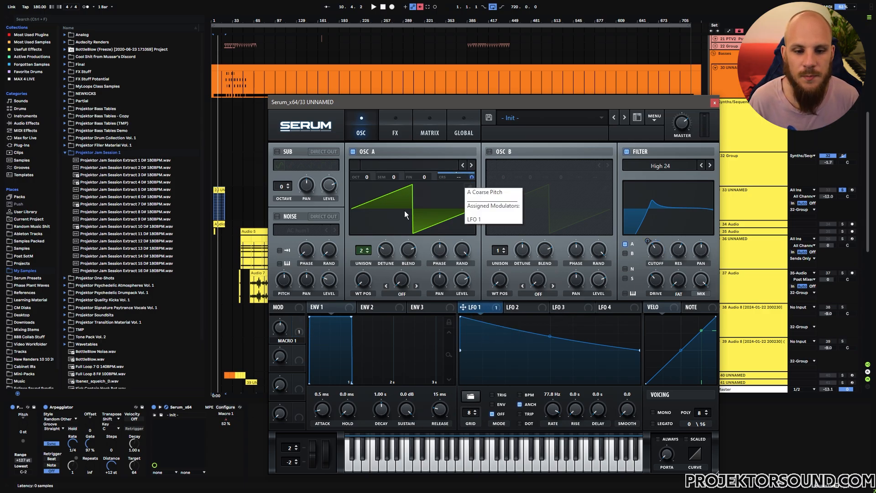
pyautogui.click(400, 132)
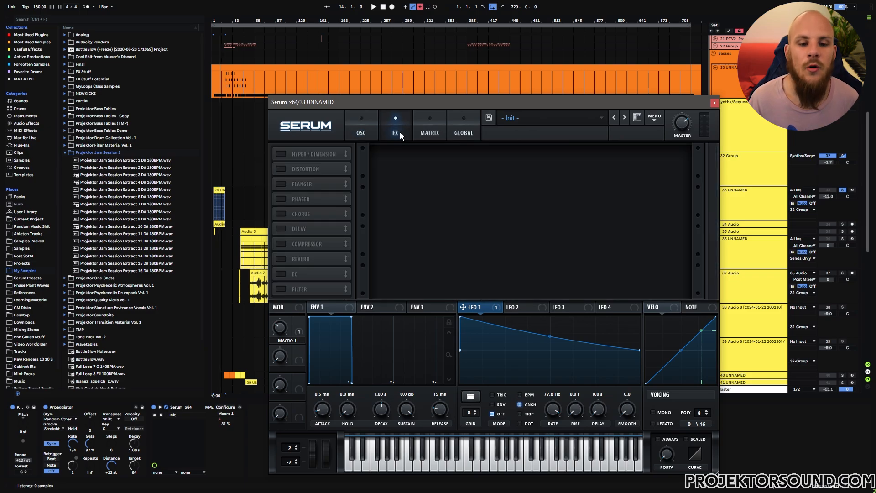
pyautogui.click(435, 134)
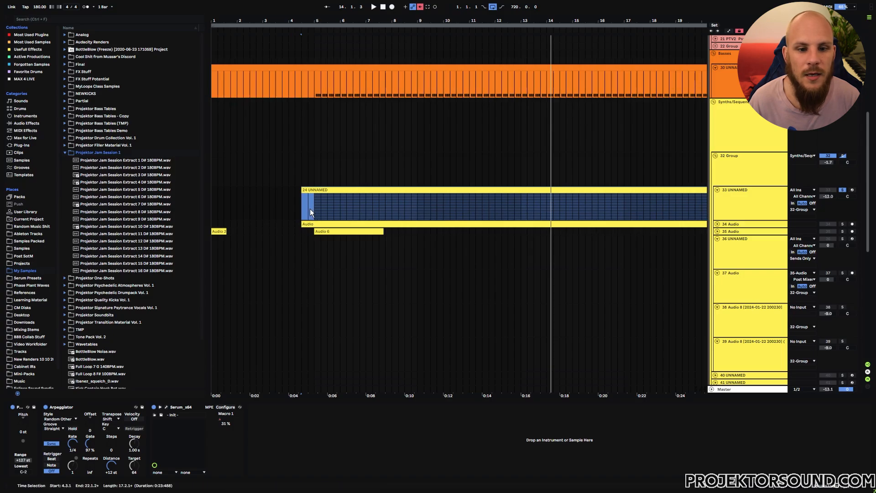
# Step: Inspect the 24 UNNAMED clip's notes in an enlarged piano roll and return to track 33's Arpeggiator
pyautogui.click(313, 208)
pyautogui.doubleClick(340, 189)
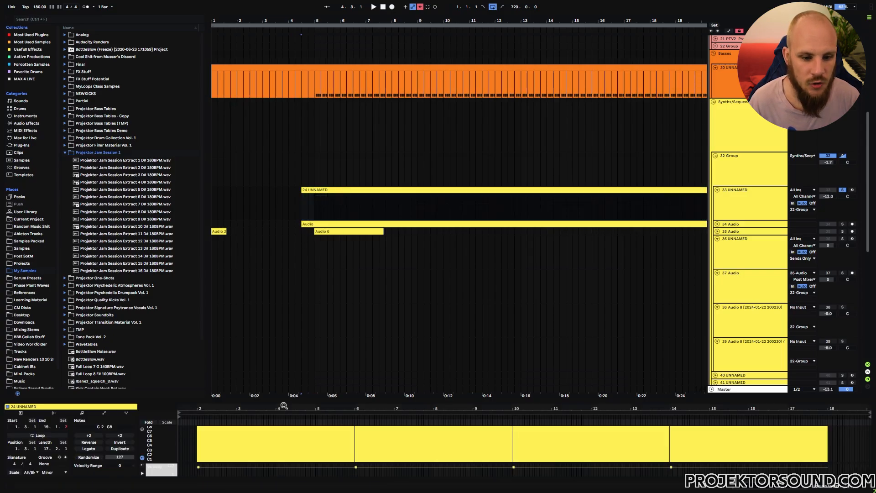
pyautogui.moveTo(285, 403); pyautogui.dragTo(295, 139)
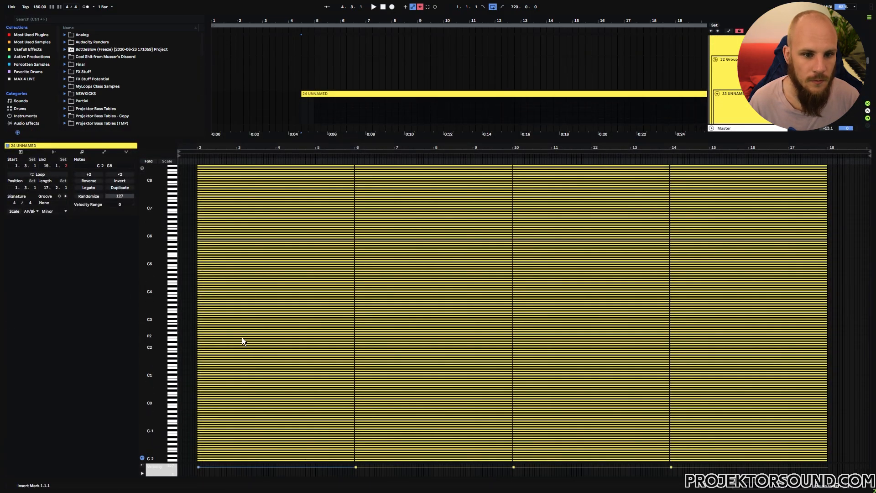
pyautogui.hotkey('shift', 'Tab')
pyautogui.click(72, 408)
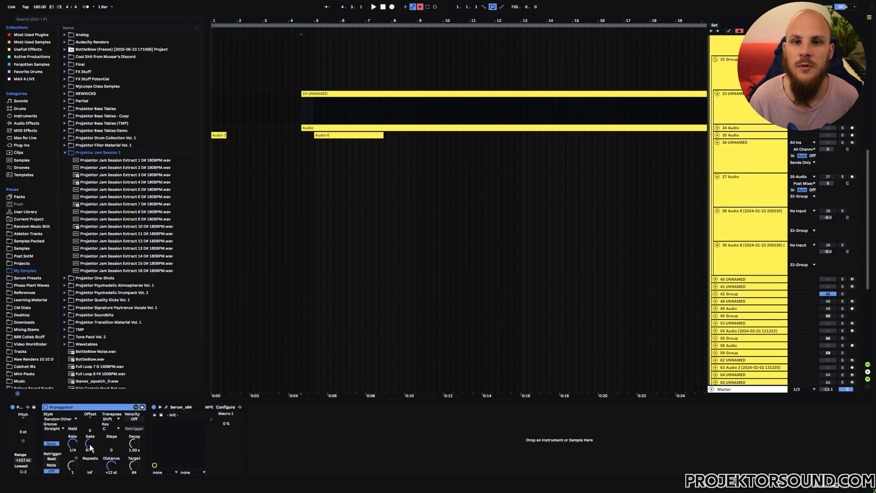
# Step: Unfold and solo track 34 Audio, showing its effect chain, and listen to its recording from bar 5
pyautogui.click(320, 130)
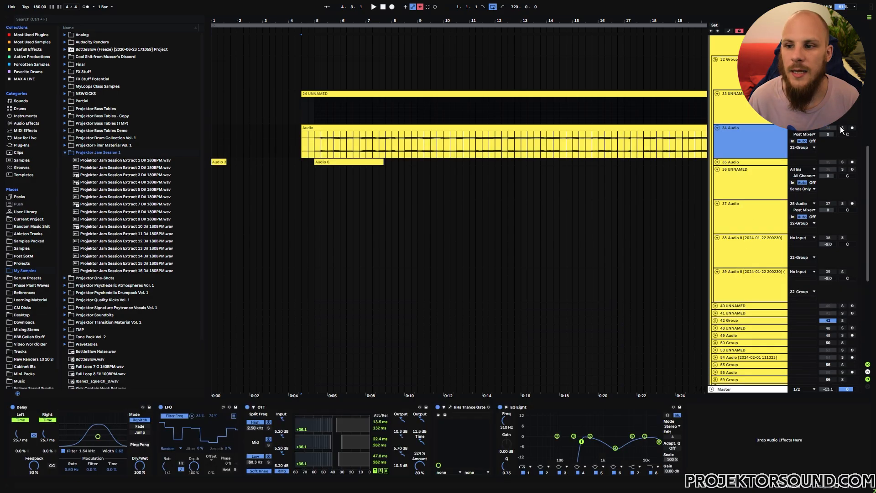
pyautogui.click(319, 137)
pyautogui.press('space')
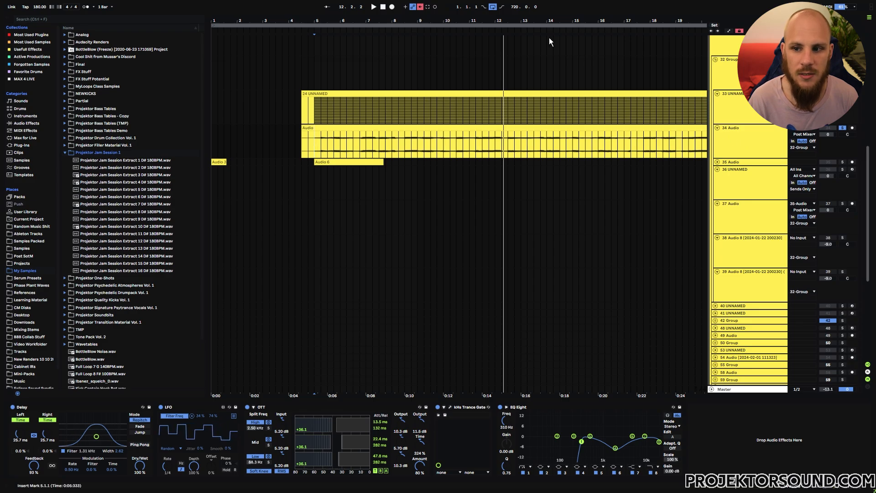
# Step: Unfold and solo track 35 Audio and cue playback at bar 45, at the start of its Audio 5 clip
pyautogui.press('-')
pyautogui.press('-')
pyautogui.press('-')
pyautogui.click(717, 162)
pyautogui.click(743, 163)
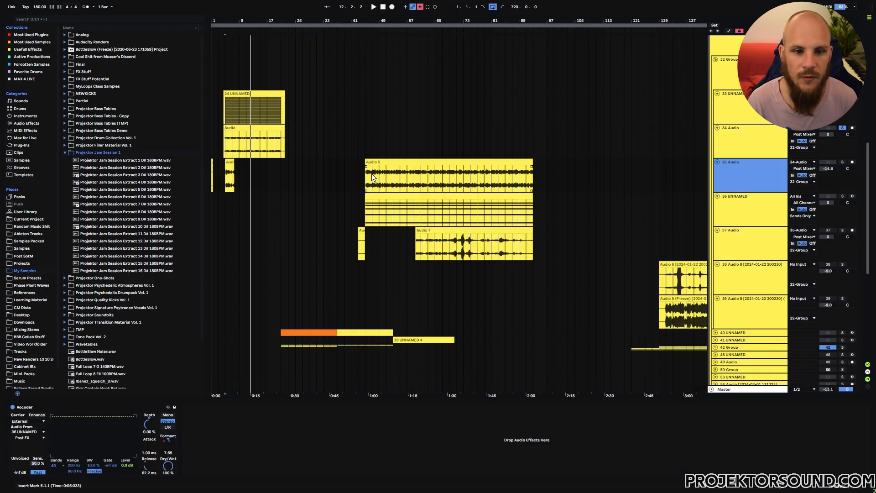
pyautogui.click(372, 173)
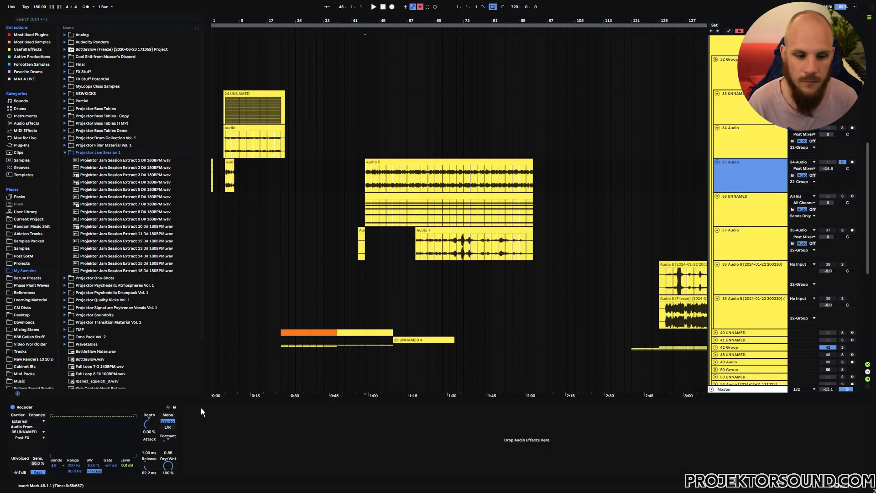
# Step: Listen to track 35 from bar 45 with the Vocoder bypassed, and switch the Vocoder back on
pyautogui.click(13, 407)
pyautogui.press('space')
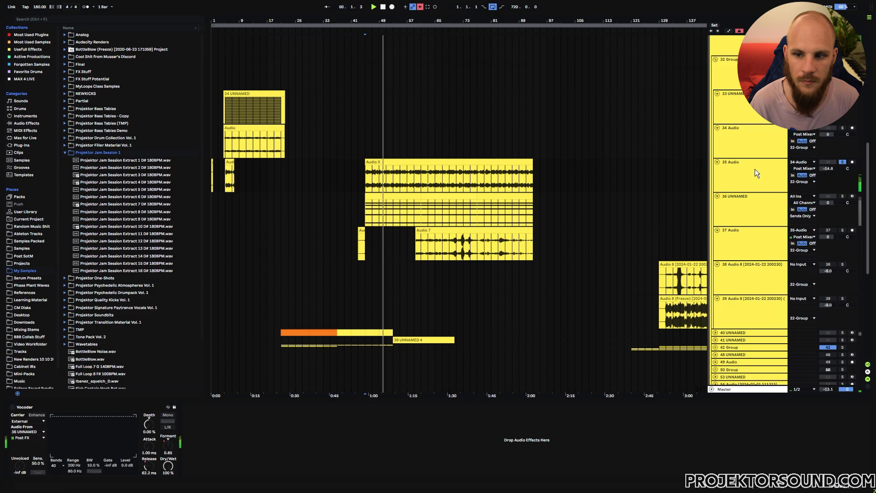
pyautogui.click(13, 407)
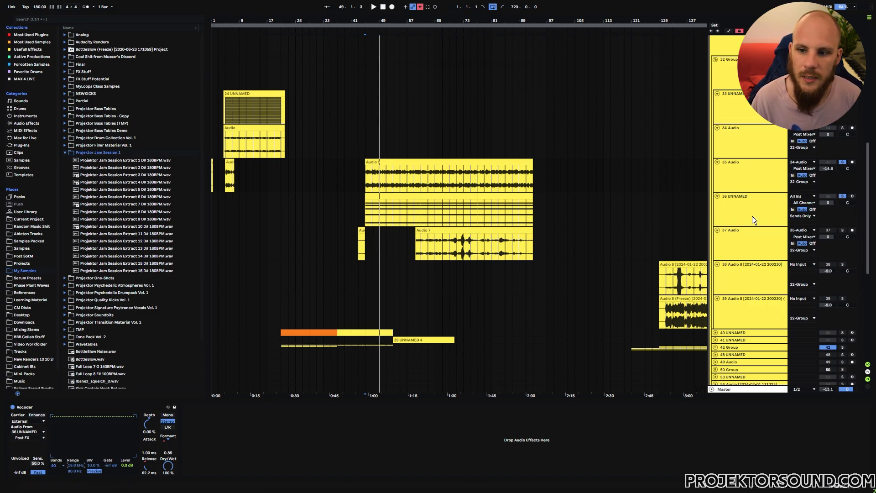
# Step: Route the output of track 36 to Master, solo it and listen to the Serum carrier sound from bar 45
pyautogui.click(754, 221)
pyautogui.click(801, 216)
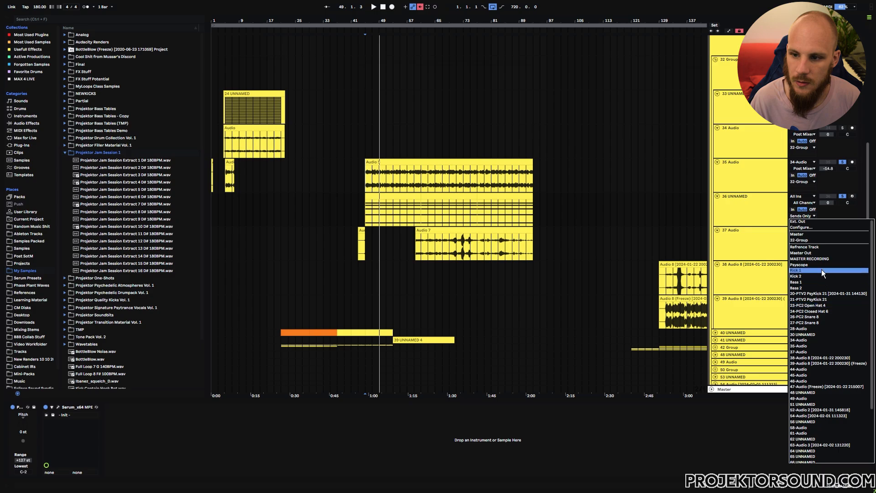
pyautogui.click(811, 235)
pyautogui.click(750, 203)
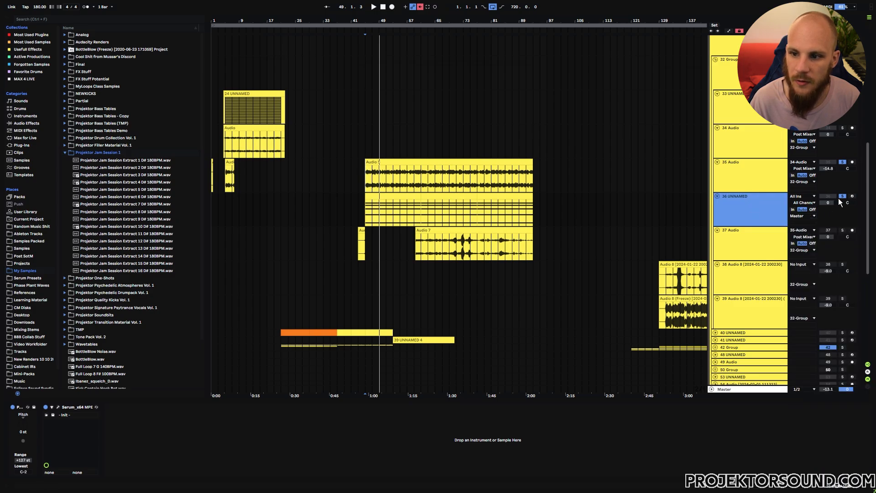
pyautogui.doubleClick(842, 197)
pyautogui.click(746, 206)
pyautogui.press('space')
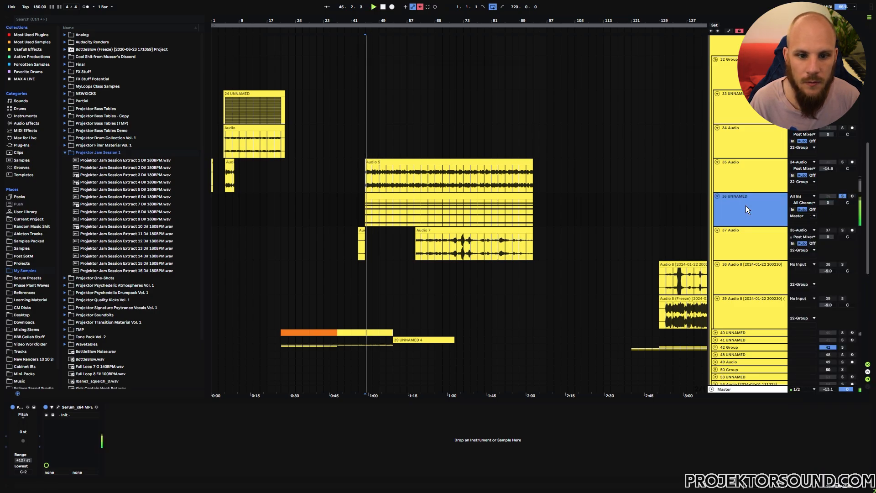
pyautogui.press('space')
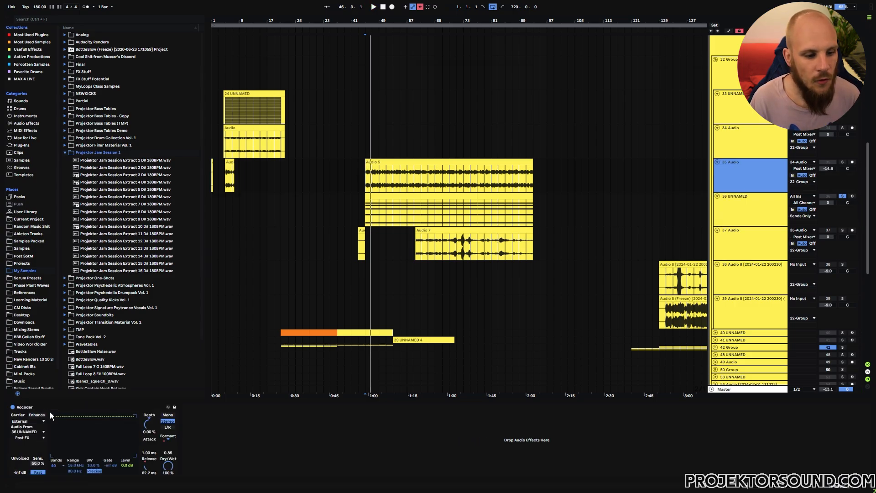
# Step: Inspect the Vocoder on track 35 and highlight the recorded section on track 37 from bar 45
pyautogui.click(56, 407)
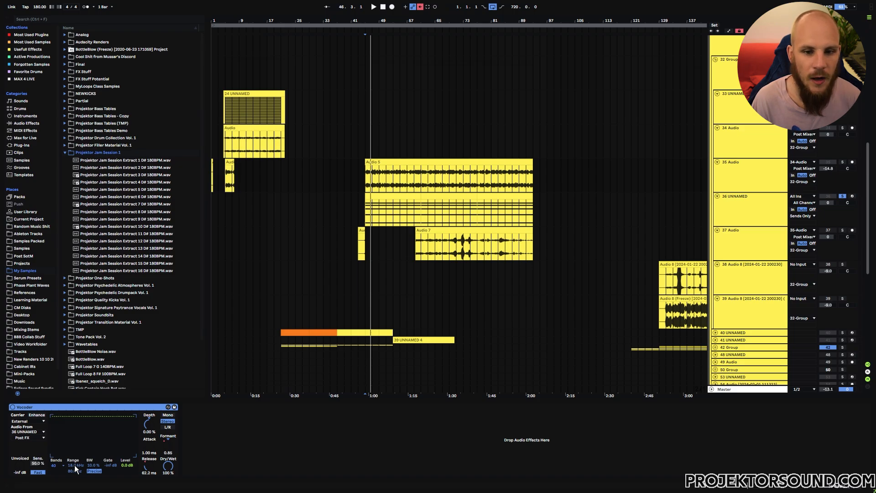
pyautogui.moveTo(366, 231); pyautogui.dragTo(533, 237)
pyautogui.click(738, 178)
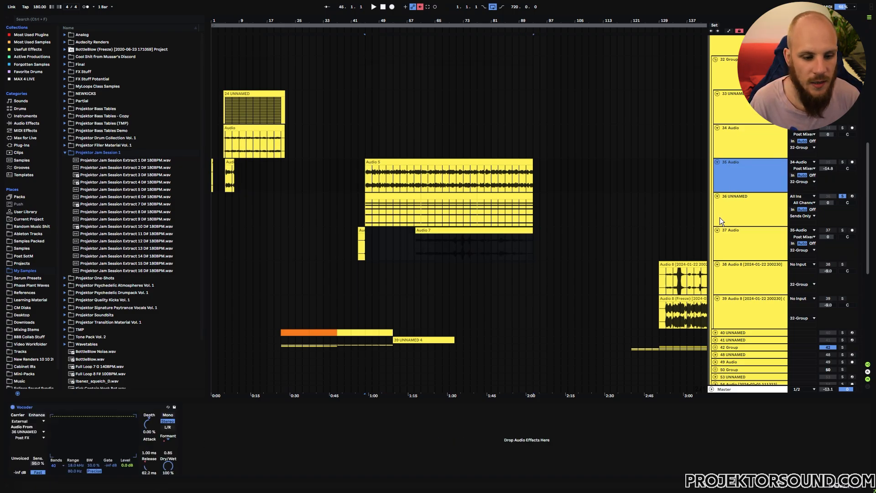
# Step: Set the upper range frequency of track 35's Vocoder to 200 Hz and sweep it upward during playback from bar 45
pyautogui.click(76, 465)
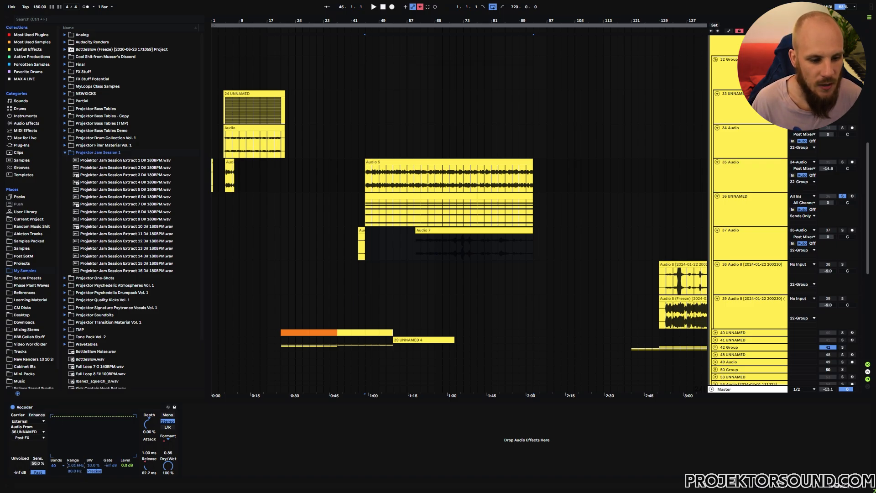
pyautogui.rightClick(76, 466)
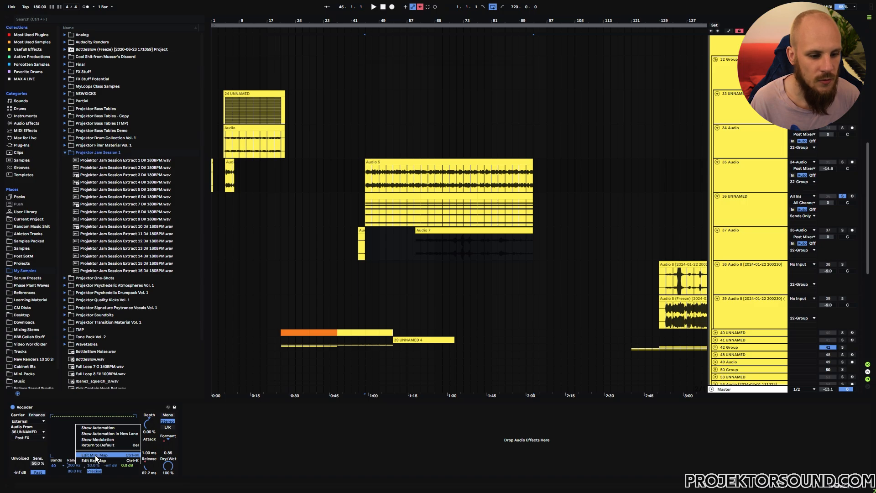
pyautogui.click(71, 468)
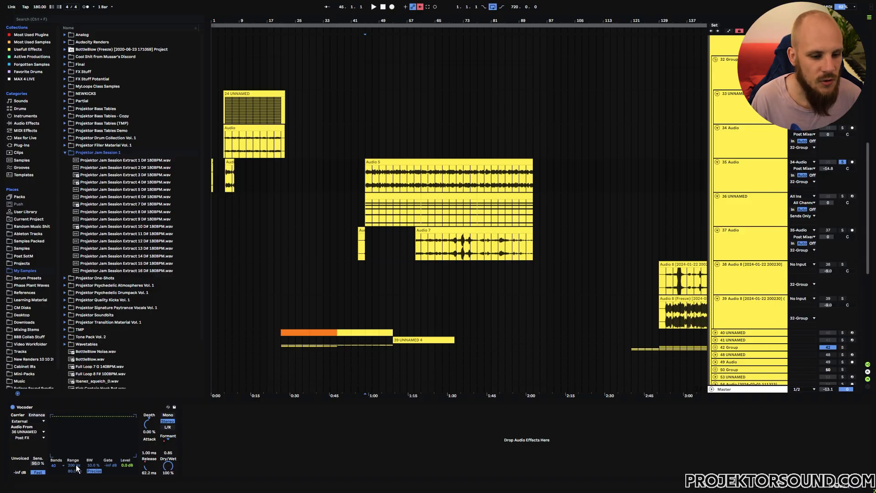
pyautogui.press('space')
pyautogui.moveTo(77, 466); pyautogui.dragTo(76, 431)
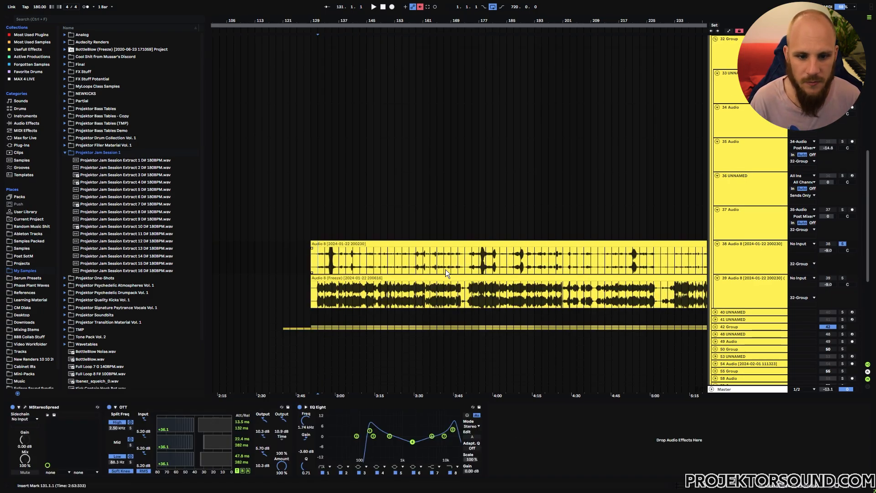
# Step: Listen to the soloed Audio 8 recording on track 38 from bar 131 and examine its OTT and EQ Eight devices
pyautogui.press('space')
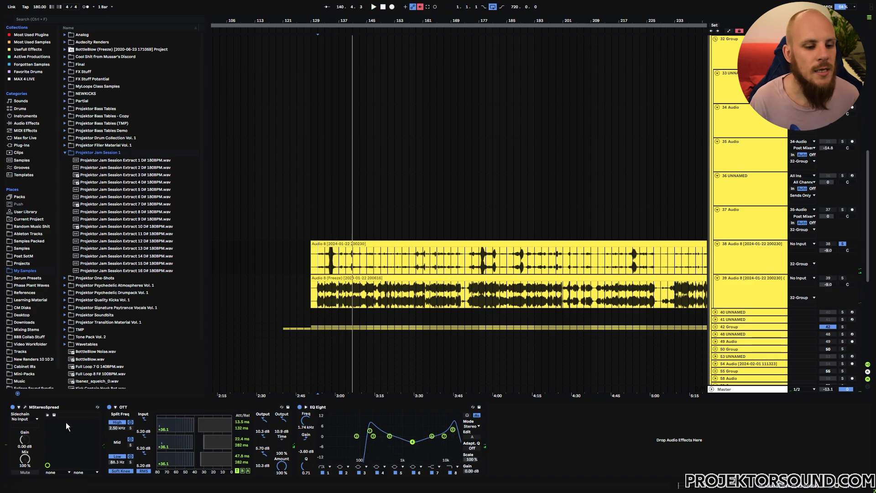
pyautogui.click(126, 407)
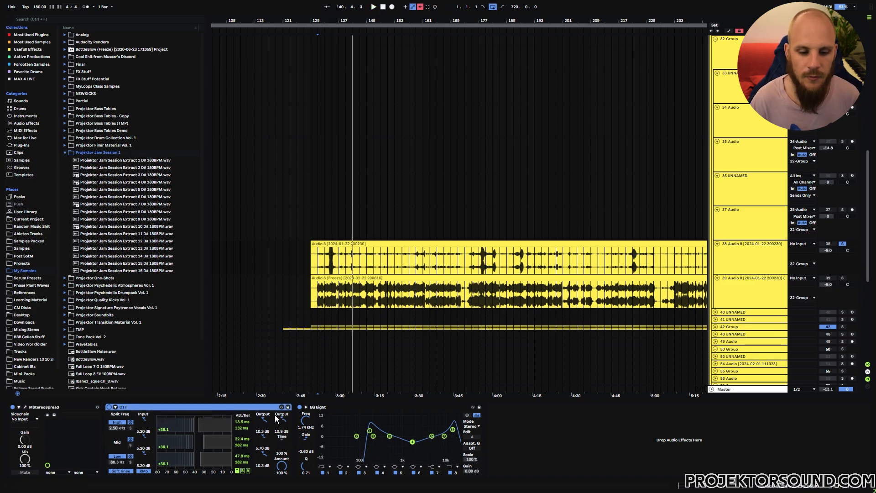
pyautogui.click(324, 408)
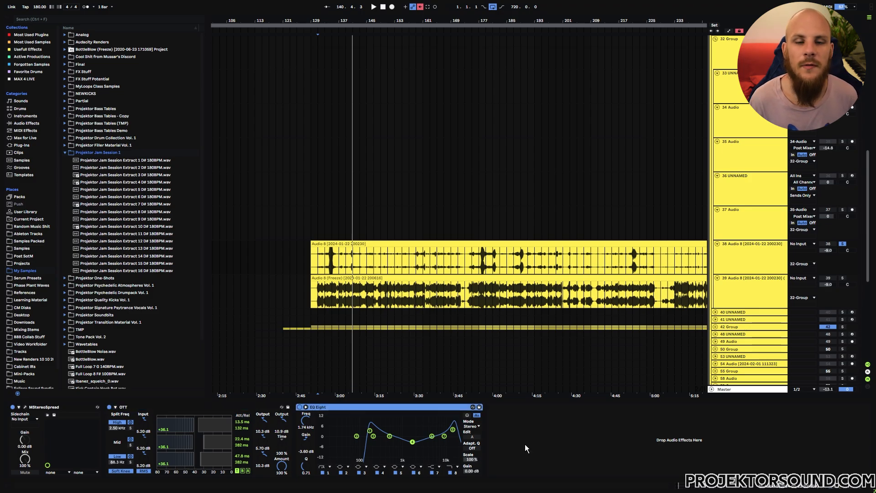
# Step: Listen to the soloed frozen Audio 8 recording on track 39 from bar 151 and point out the Jam Session extracts
pyautogui.click(390, 304)
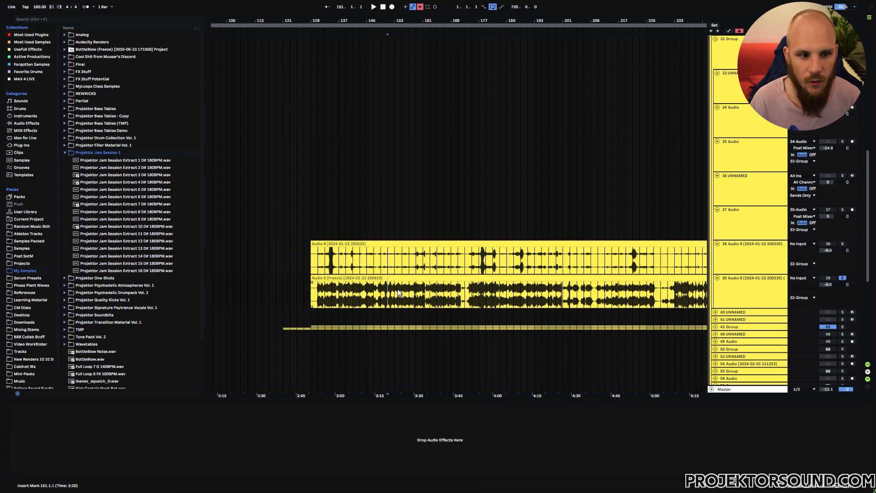
pyautogui.press('space')
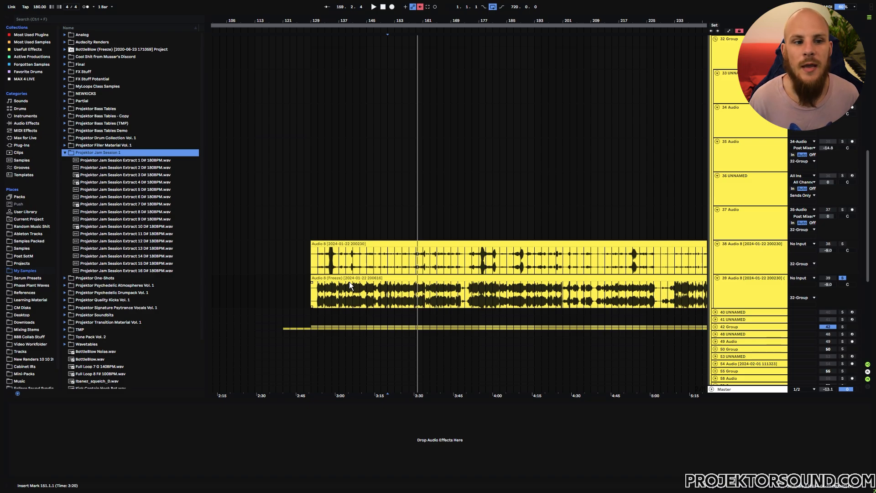
pyautogui.click(142, 160)
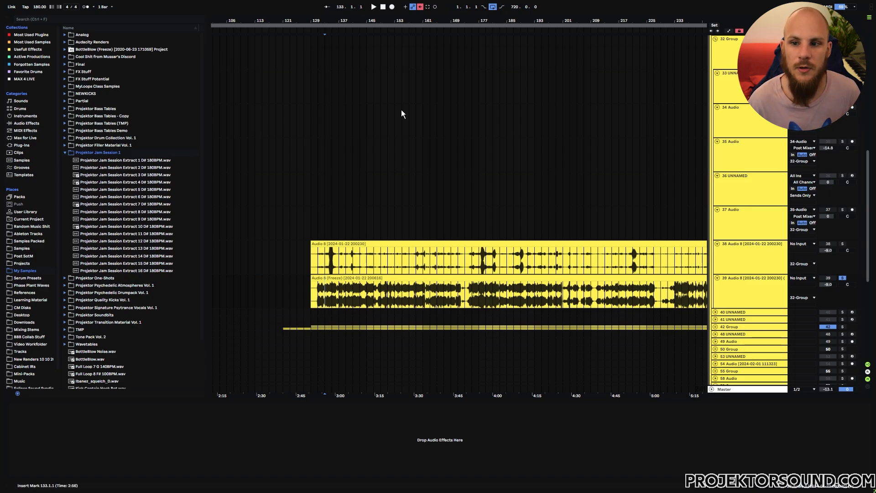
# Step: Review the device chains on tracks 33 to 37, including the audio effects and the Serum carrier
pyautogui.click(749, 101)
pyautogui.click(749, 119)
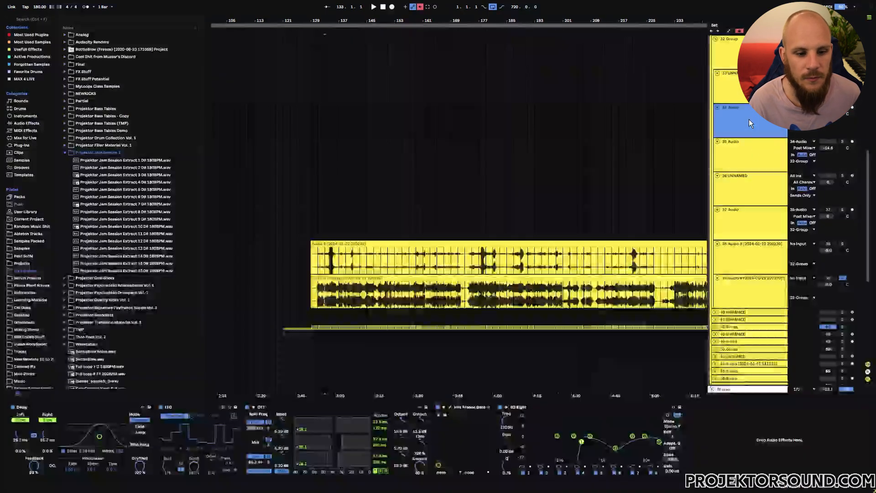
pyautogui.click(749, 157)
pyautogui.click(746, 190)
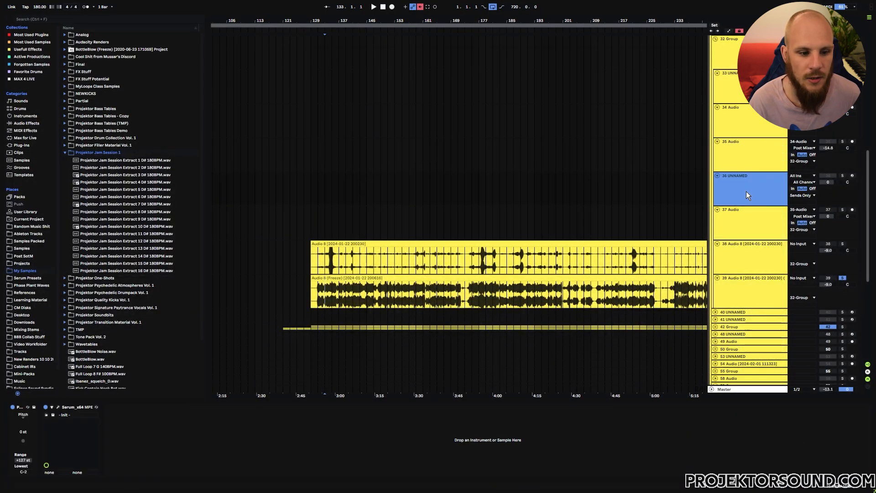
pyautogui.click(753, 226)
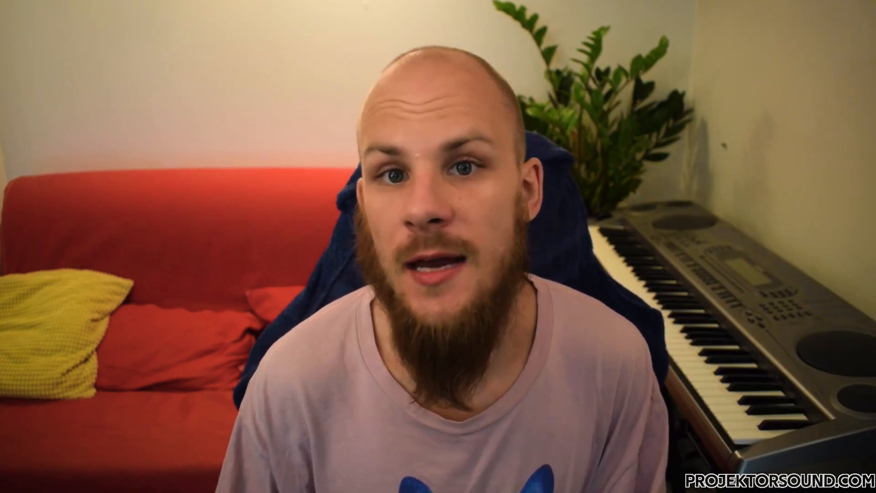
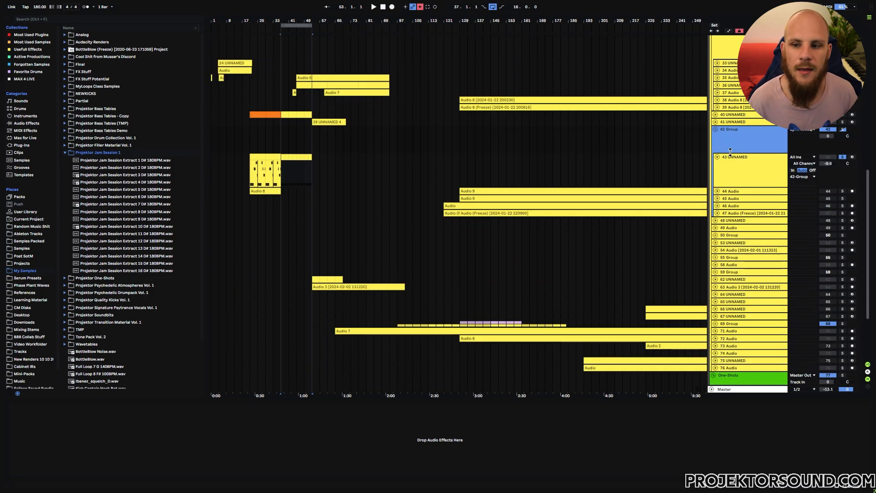
# Step: Inspect the Serum patch on track 43, covering its oscillators, effects chain and the Macro 1 and Macro 2 assignments
pyautogui.click(730, 170)
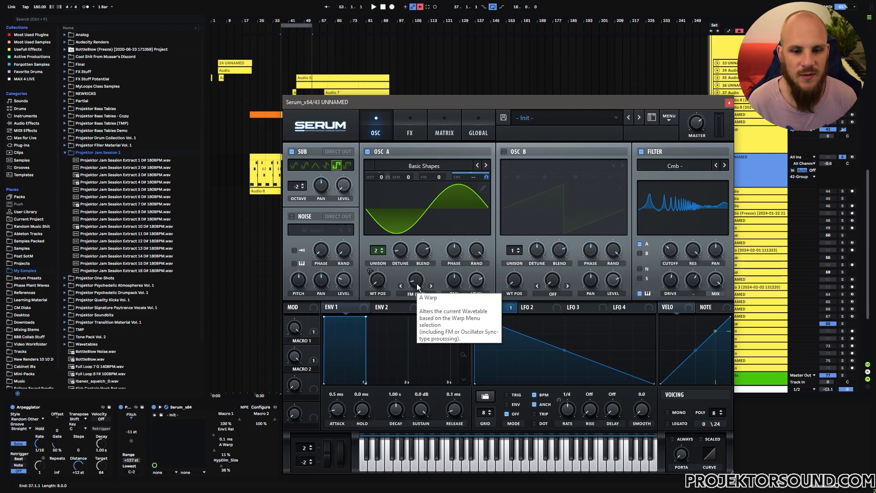
pyautogui.click(417, 128)
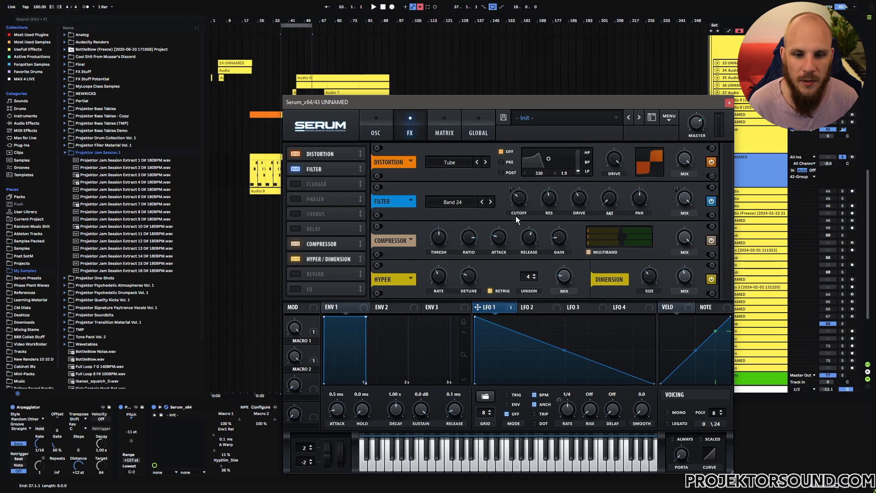
pyautogui.click(315, 322)
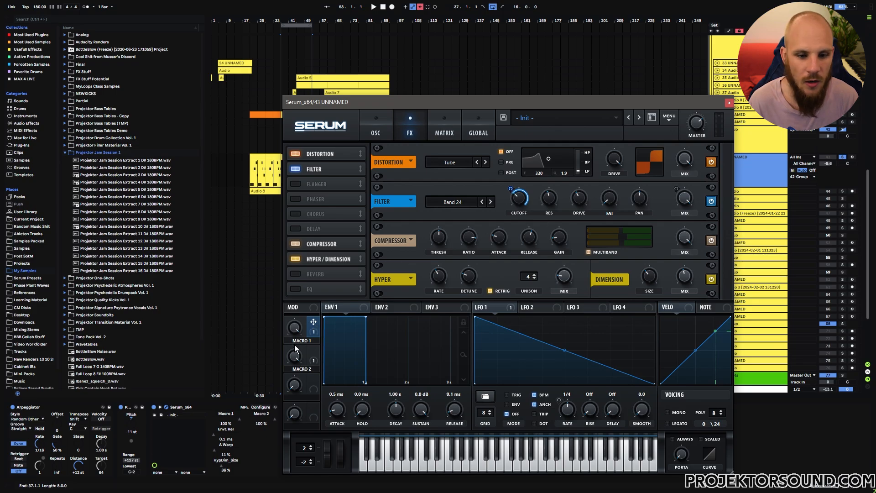
pyautogui.click(313, 353)
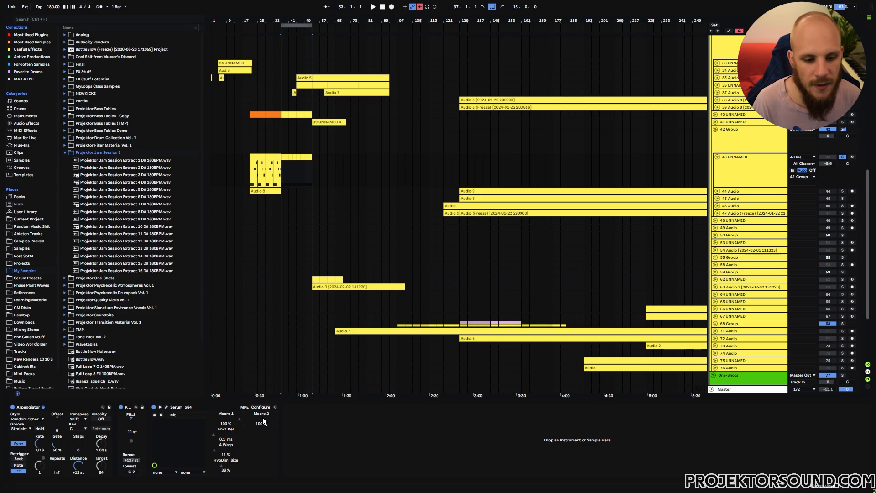
# Step: MIDI-map track 43's Macro 2, Macro 1, Env1 Rel, A Warp, HypDim_Size, Pitch and Arpeggiator Gate to CC 84 down to CC 78
pyautogui.hotkey('ctrl', 'm')
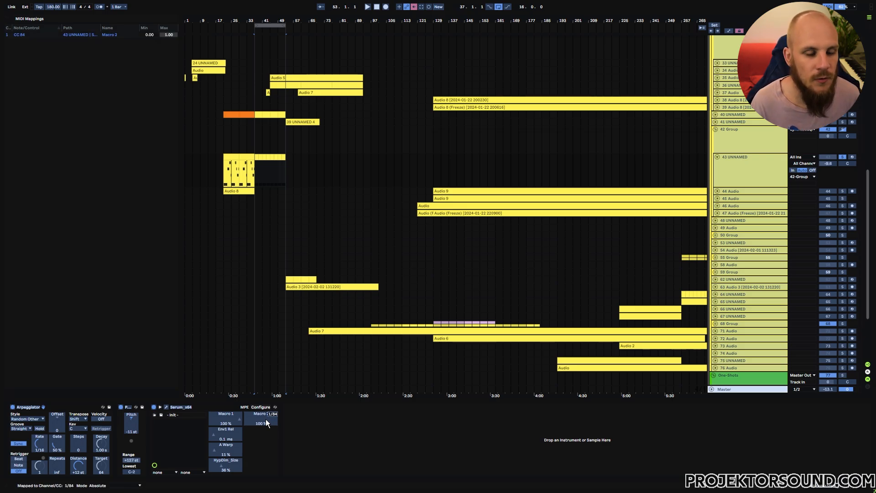
pyautogui.click(233, 420)
pyautogui.click(231, 437)
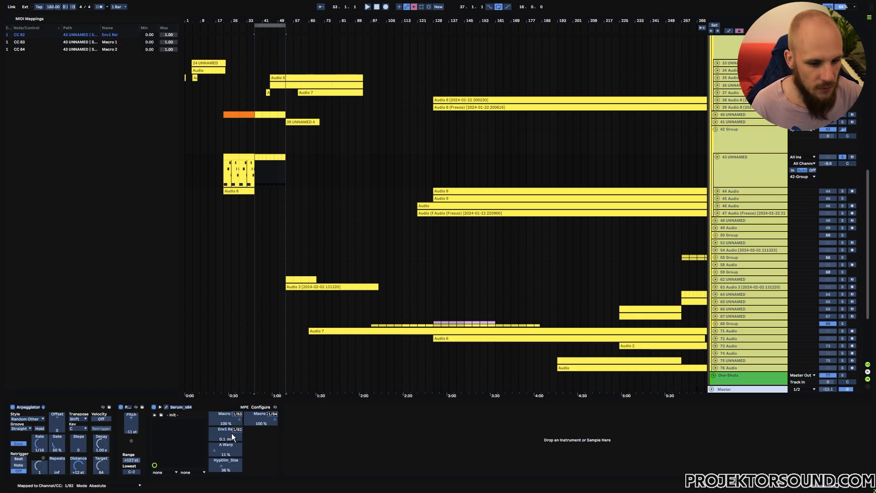
pyautogui.click(235, 449)
pyautogui.click(235, 462)
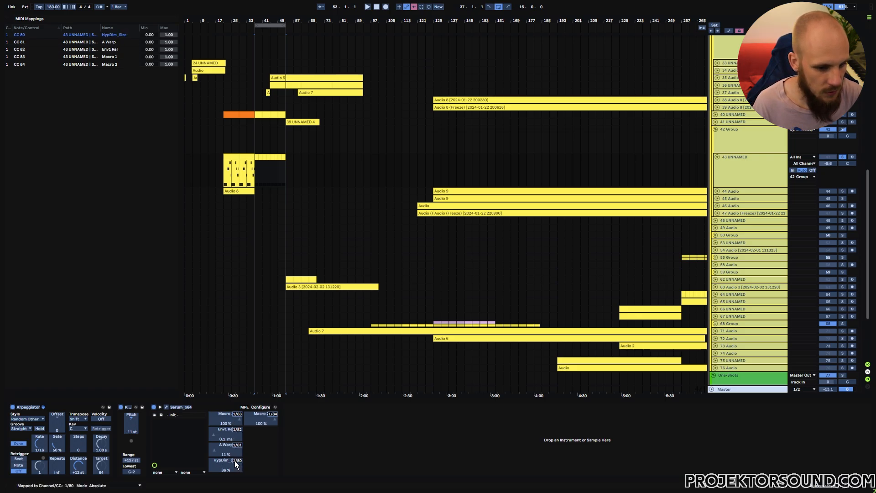
pyautogui.click(136, 423)
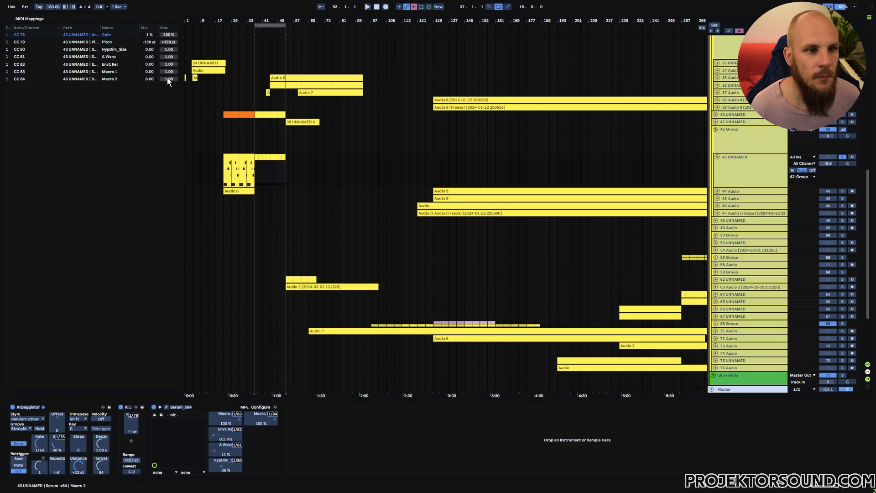
# Step: Limit the maximum of the Env1 Rel MIDI mapping, trying 0.16 and settling on 0.33
pyautogui.moveTo(171, 65); pyautogui.dragTo(171, 79)
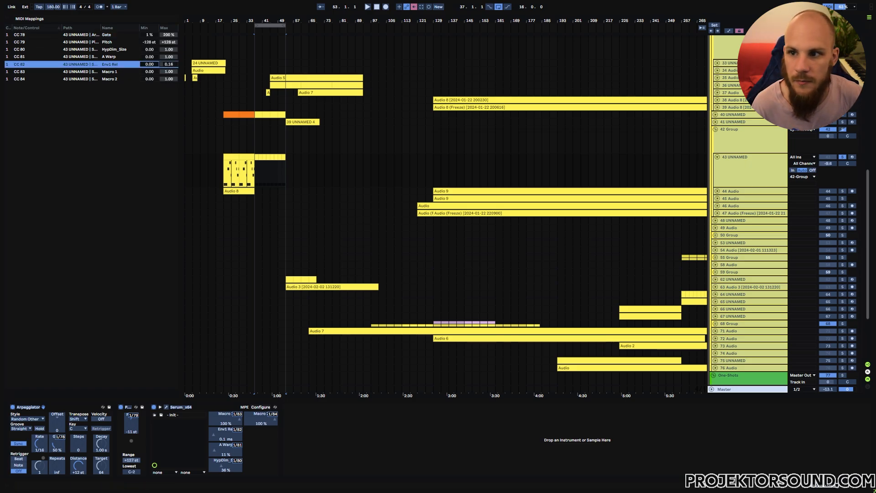
pyautogui.click(830, 7)
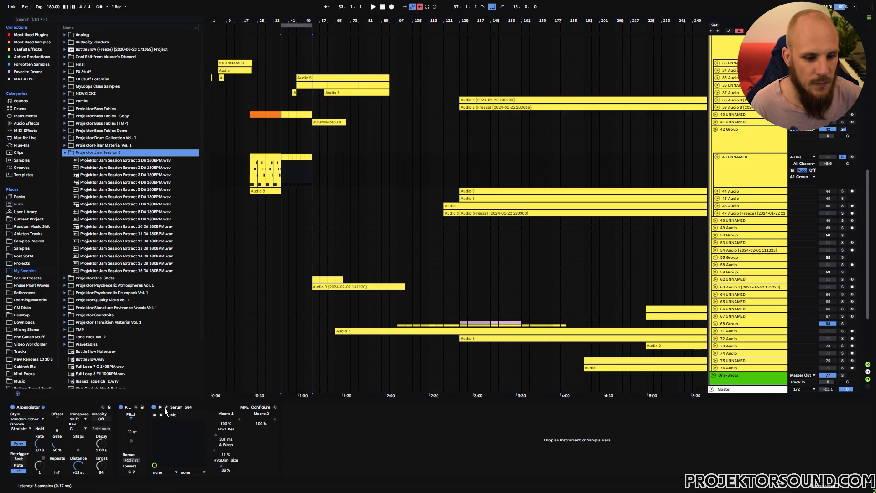
pyautogui.rightClick(222, 431)
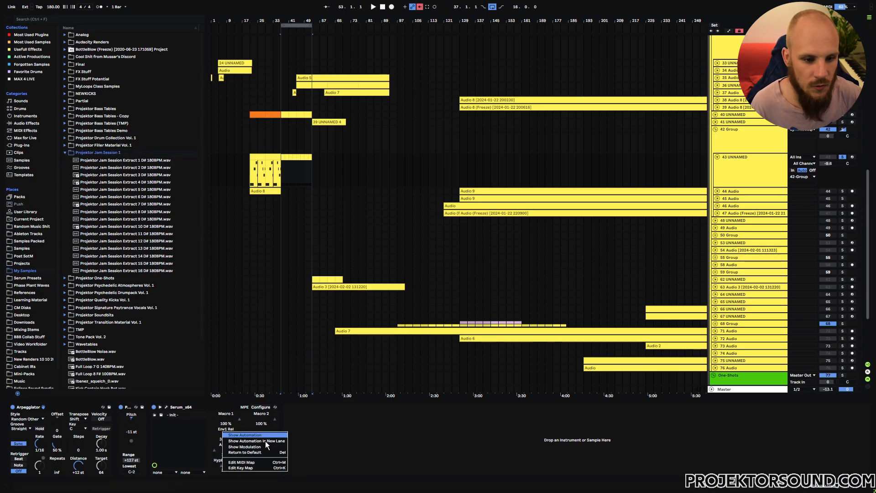
pyautogui.click(242, 462)
pyautogui.click(170, 65)
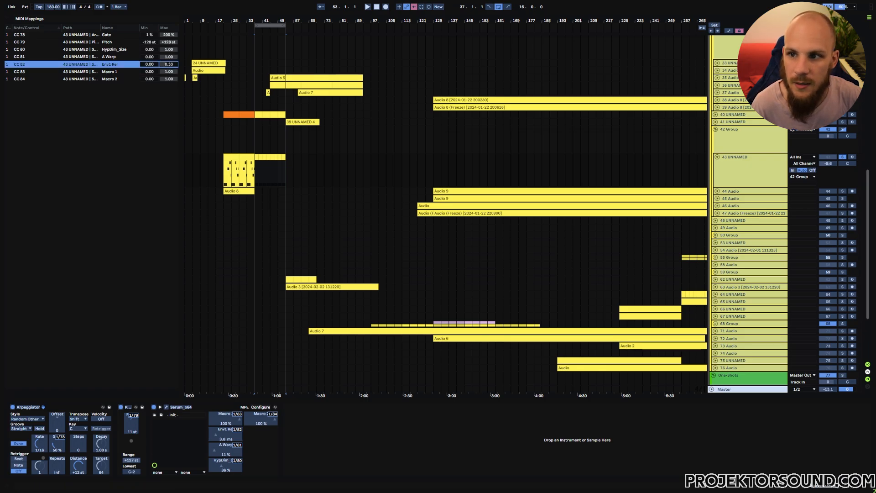
pyautogui.hotkey('ctrl', 'm')
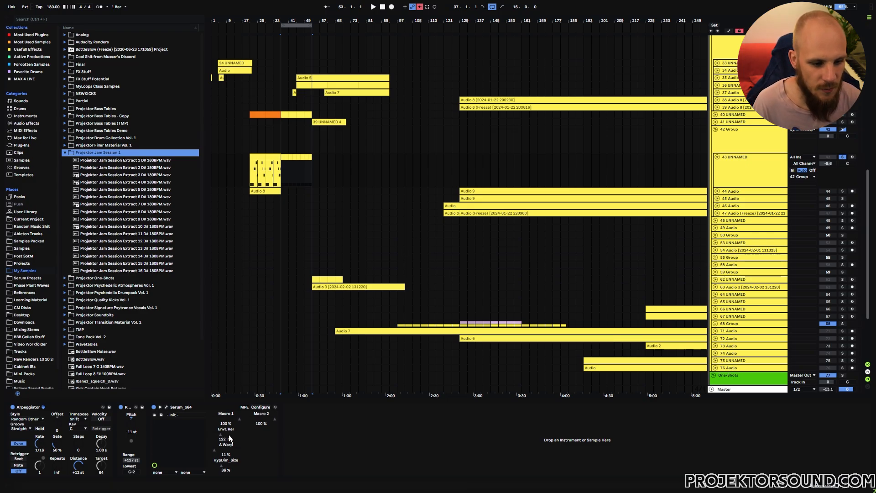
# Step: Play track 43 from bar 37 while sweeping the mapped Serum, Pitch and Arpeggiator Gate controls
pyautogui.click(281, 179)
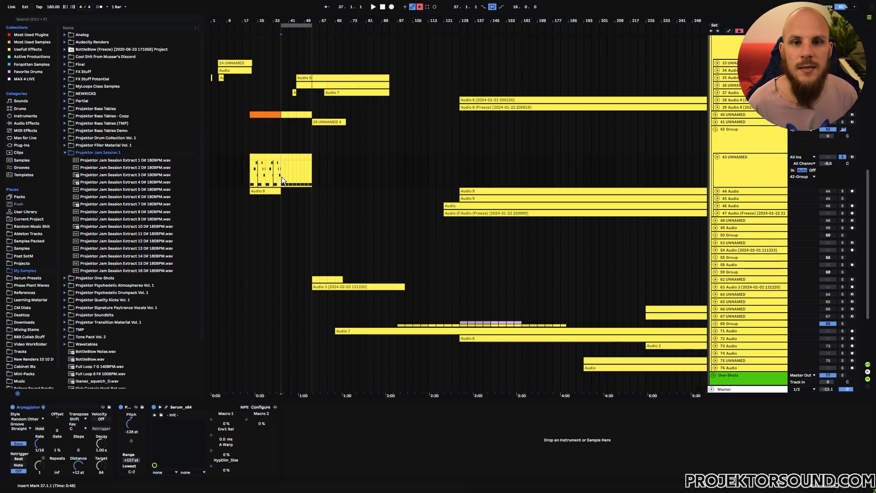
pyautogui.press('space')
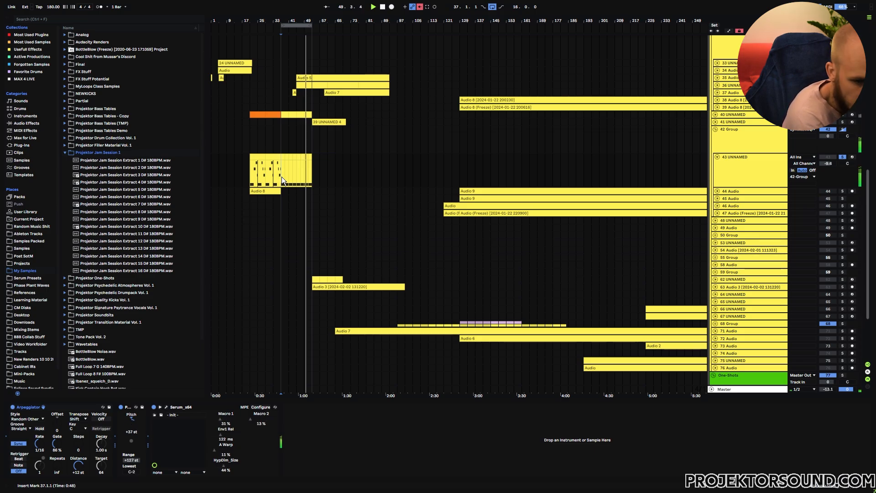
pyautogui.press('space')
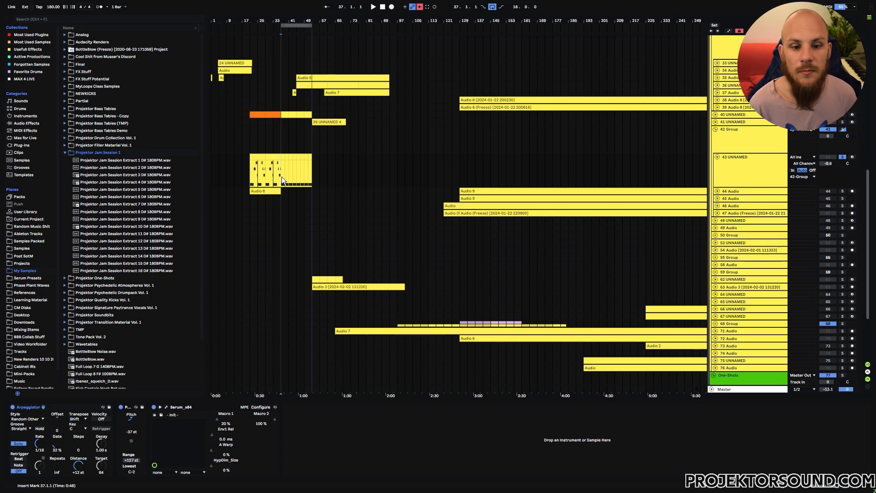
# Step: Reopen track 43's Serum and examine its effects chain, oscillators and modulation matrix
pyautogui.click(166, 407)
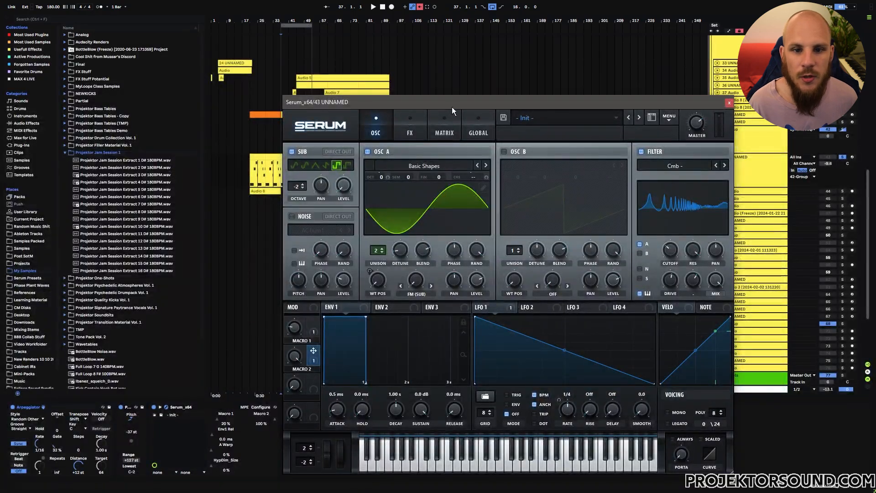
pyautogui.moveTo(452, 108); pyautogui.dragTo(369, 47)
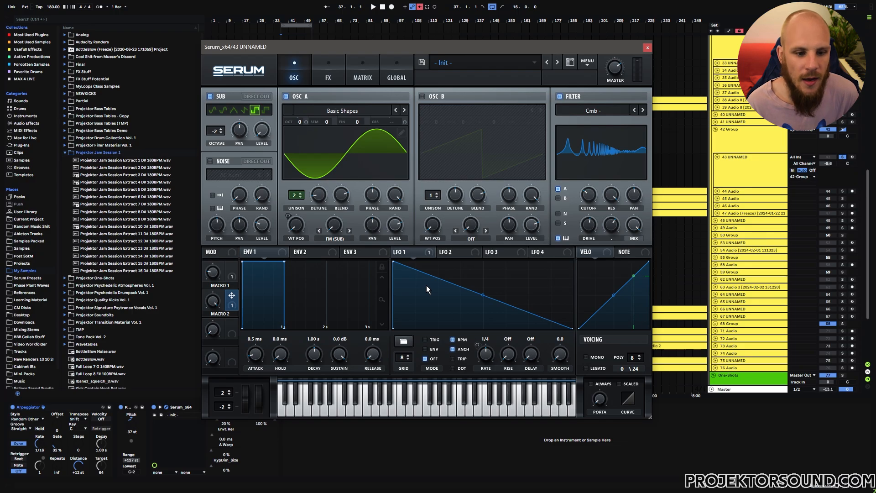
pyautogui.click(330, 79)
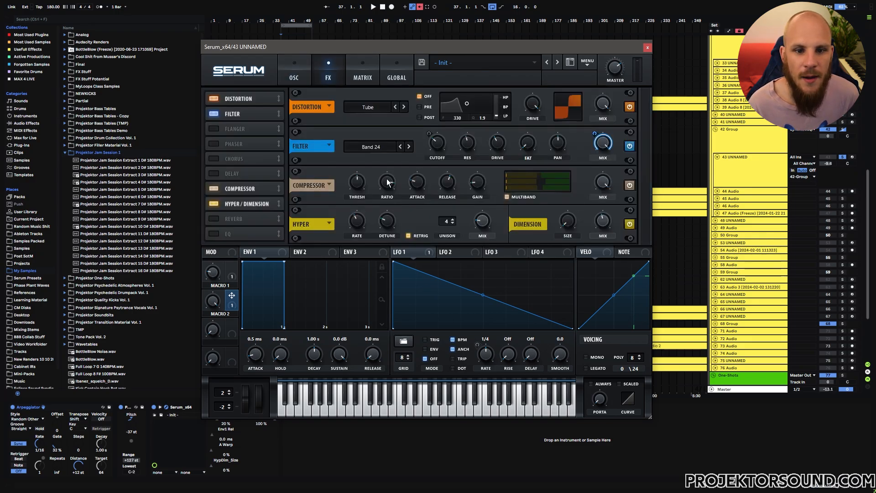
pyautogui.click(298, 78)
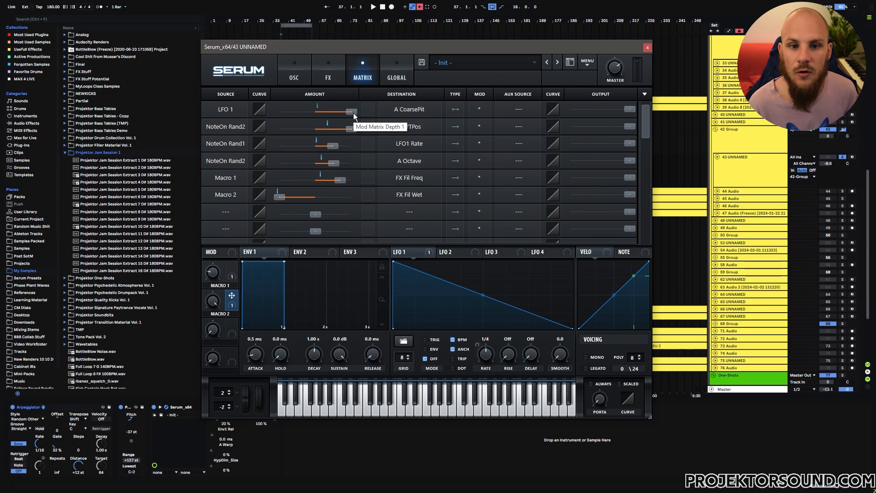
# Step: Assign LFO 1 to OSC A's coarse pitch in track 43's Serum and check the routing in the modulation matrix
pyautogui.click(294, 74)
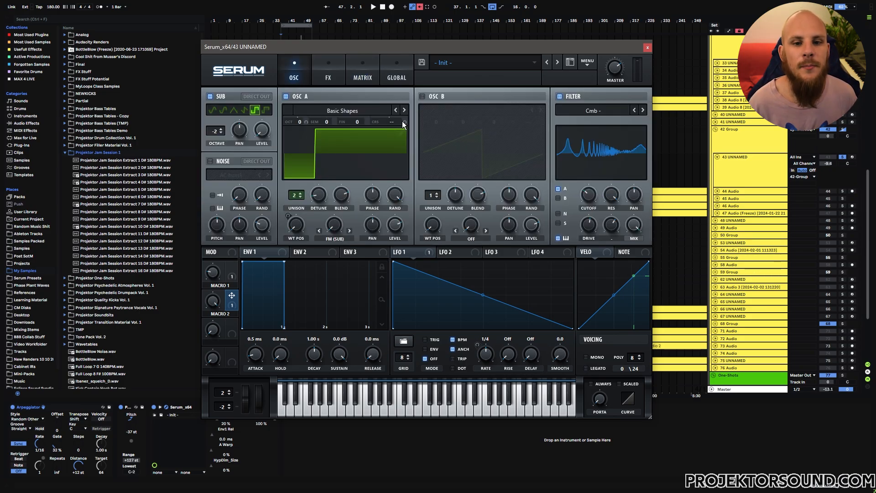
pyautogui.moveTo(398, 252); pyautogui.dragTo(392, 122)
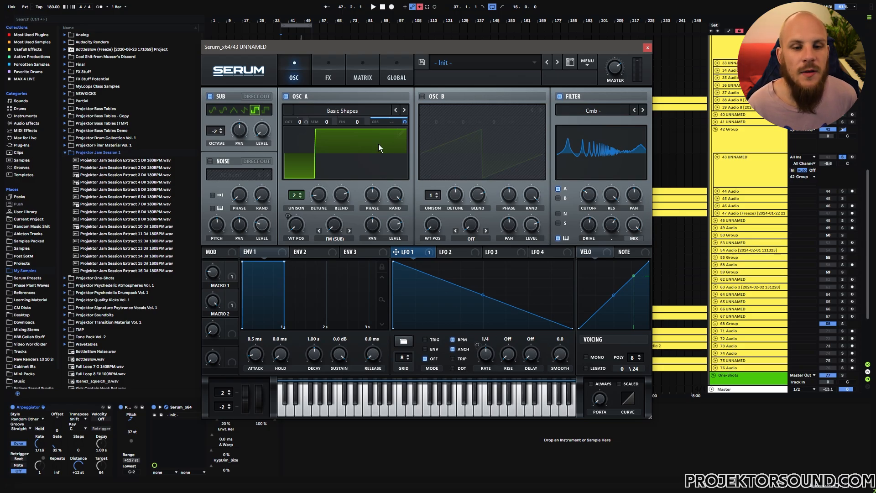
pyautogui.click(363, 75)
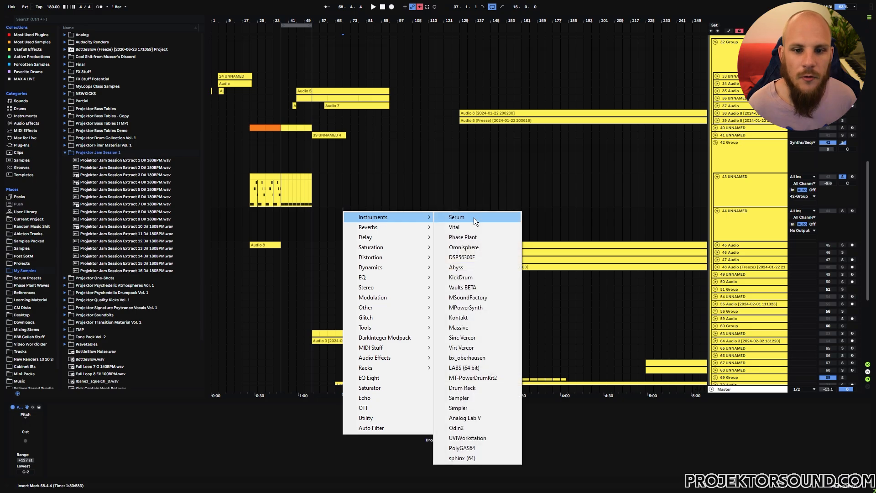
# Step: Add Serum to track 44 and load the preset [MACHINE] Wilder Than Ever from PPE VOL 4
pyautogui.click(474, 217)
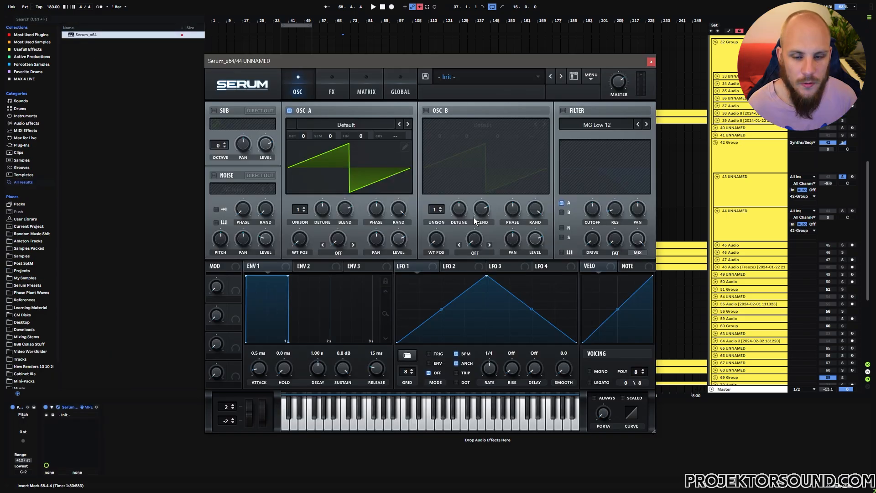
pyautogui.click(489, 76)
pyautogui.moveTo(82, 270)
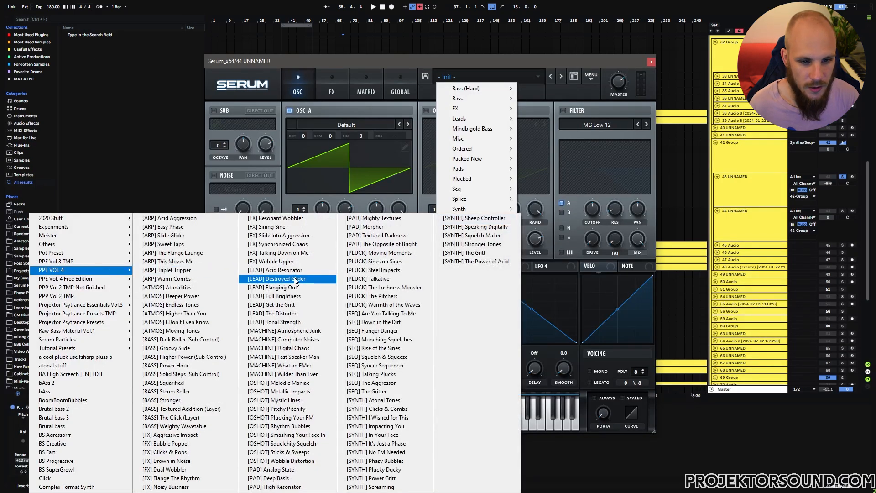
pyautogui.click(294, 377)
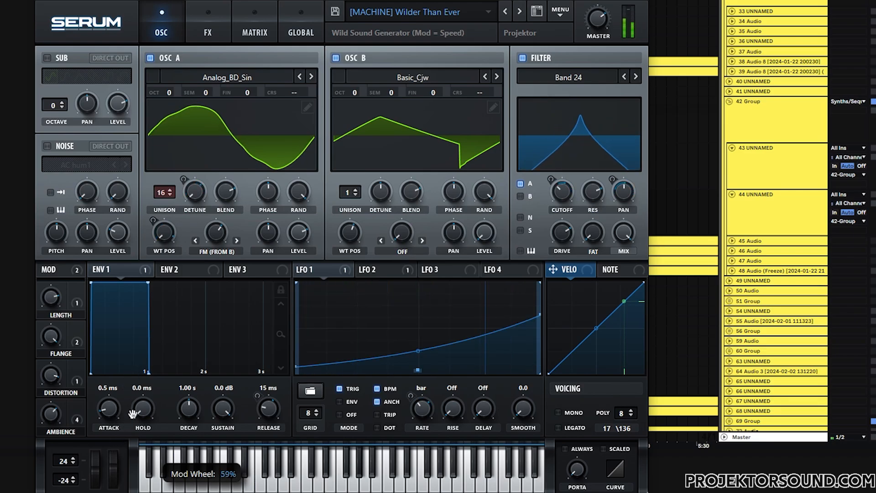
# Step: Audition the presets [MACHINE] What an FMer and [MACHINE] Fast Speaker Man in track 44's Serum
pyautogui.click(506, 12)
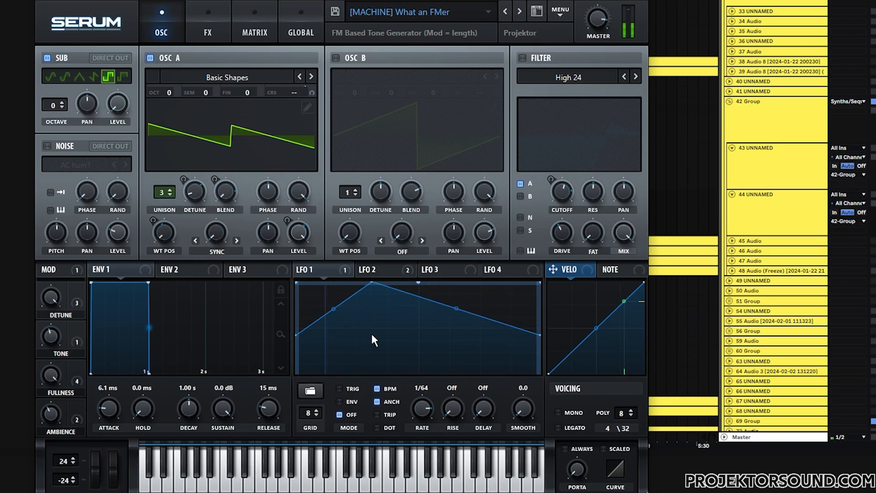
pyautogui.click(506, 13)
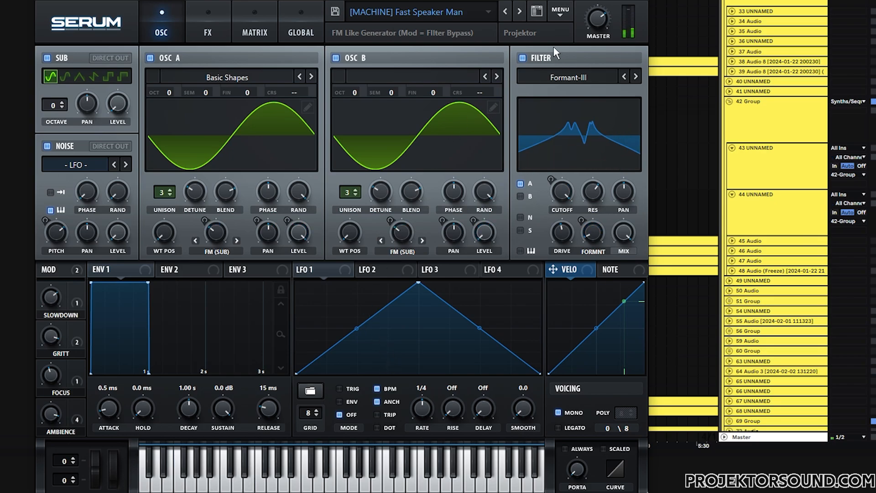
# Step: Load the preset [MACHINE] Digital Chaos in track 44's Serum and audition it while varying the macros and mod wheel
pyautogui.click(519, 11)
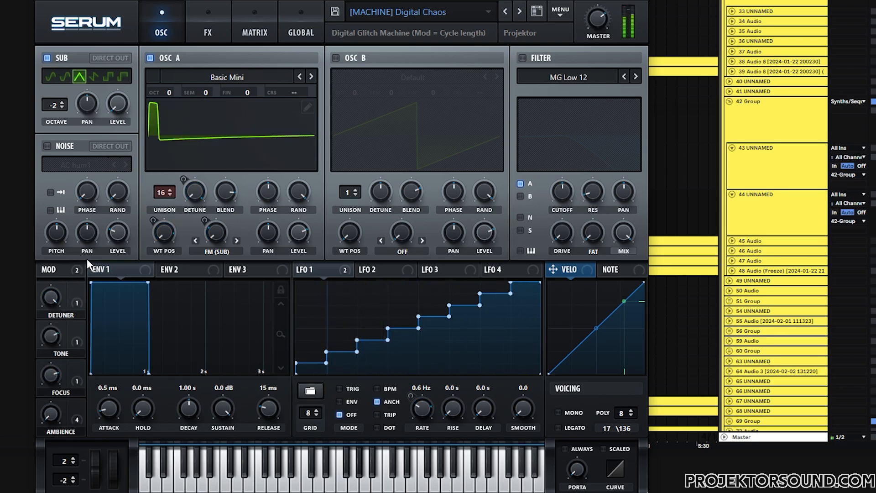
pyautogui.moveTo(50, 337); pyautogui.dragTo(35, 392)
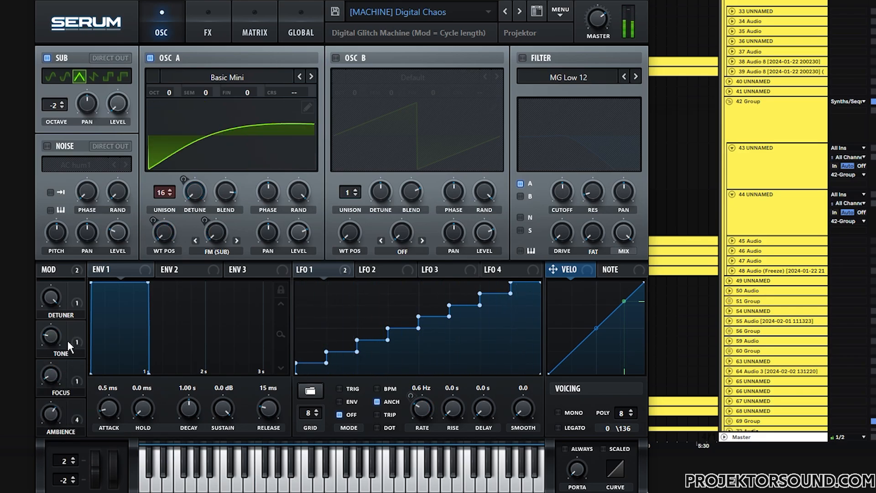
pyautogui.moveTo(55, 338); pyautogui.dragTo(76, 269)
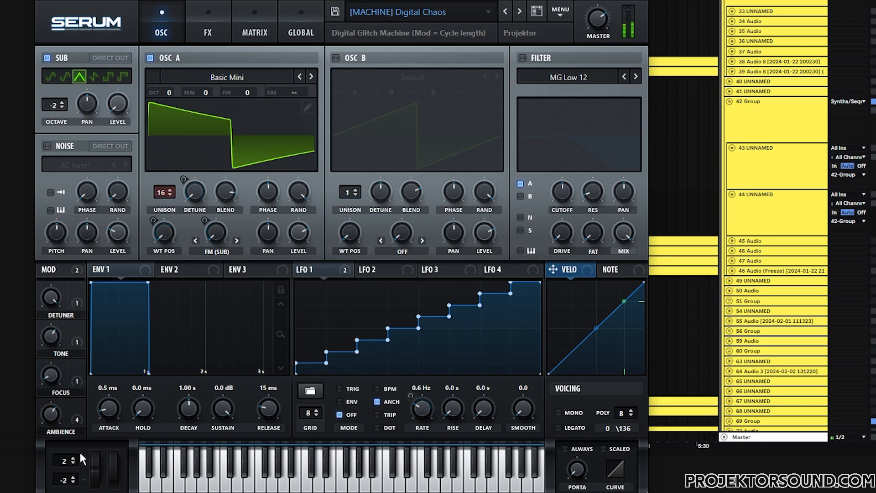
pyautogui.moveTo(125, 392); pyautogui.dragTo(117, 409)
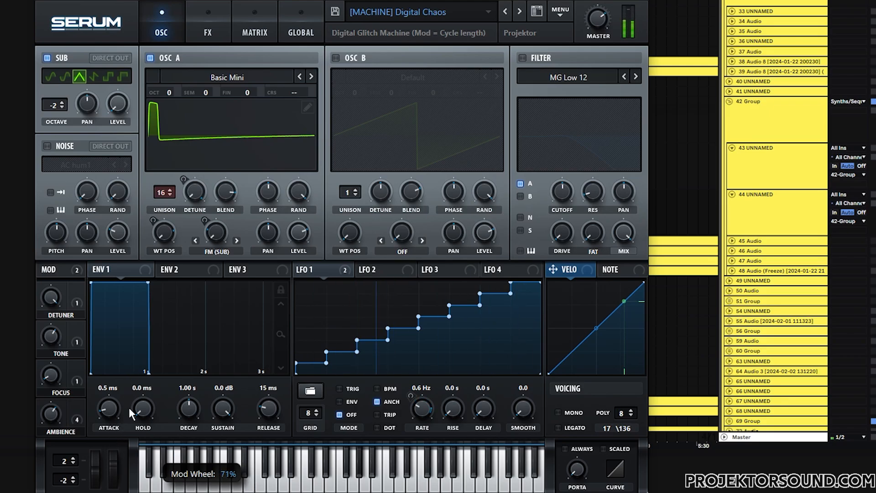
pyautogui.moveTo(120, 423); pyautogui.dragTo(114, 453)
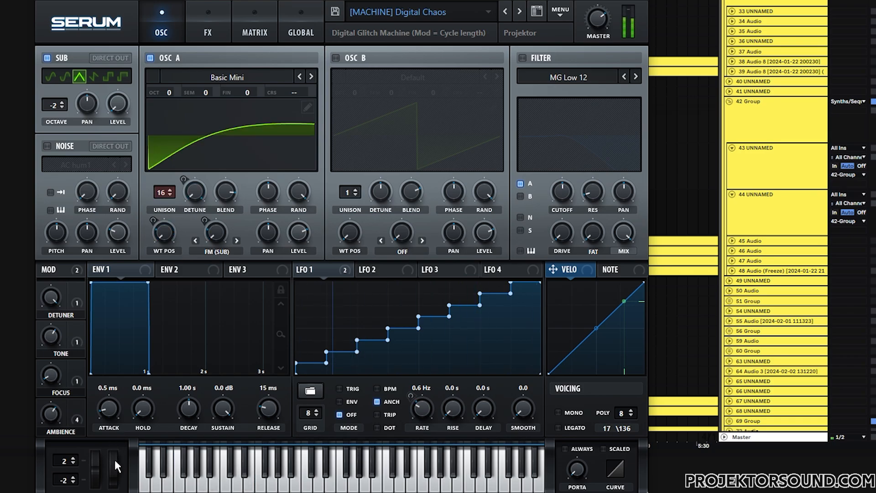
pyautogui.moveTo(114, 460)
pyautogui.mouseDown()
pyautogui.moveTo(114, 492)
pyautogui.moveTo(119, 453)
pyautogui.mouseUp()
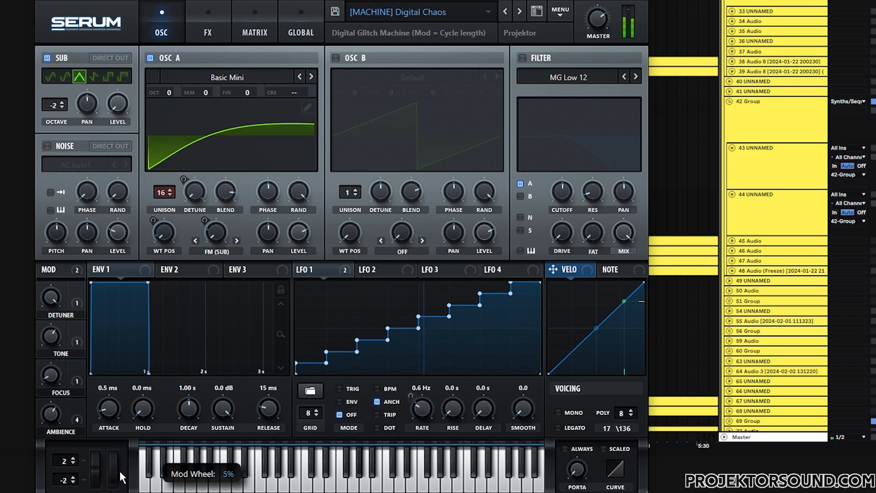
pyautogui.moveTo(118, 477)
pyautogui.mouseDown()
pyautogui.moveTo(114, 464)
pyautogui.moveTo(113, 488)
pyautogui.mouseUp()
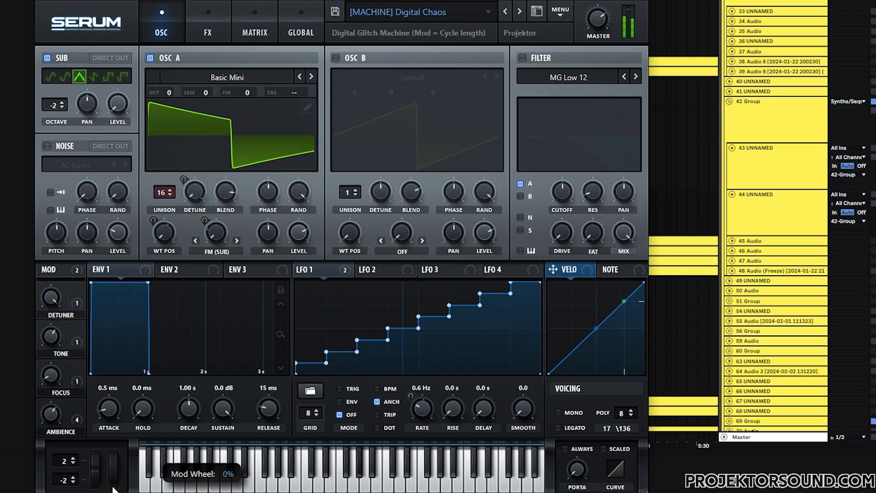
# Step: Load the preset [MACHINE] Computer Noises and raise its mod wheel and its DIRECTION, FM, FILTER and AMBIENCE macros
pyautogui.click(506, 13)
pyautogui.moveTo(117, 475); pyautogui.dragTo(119, 471)
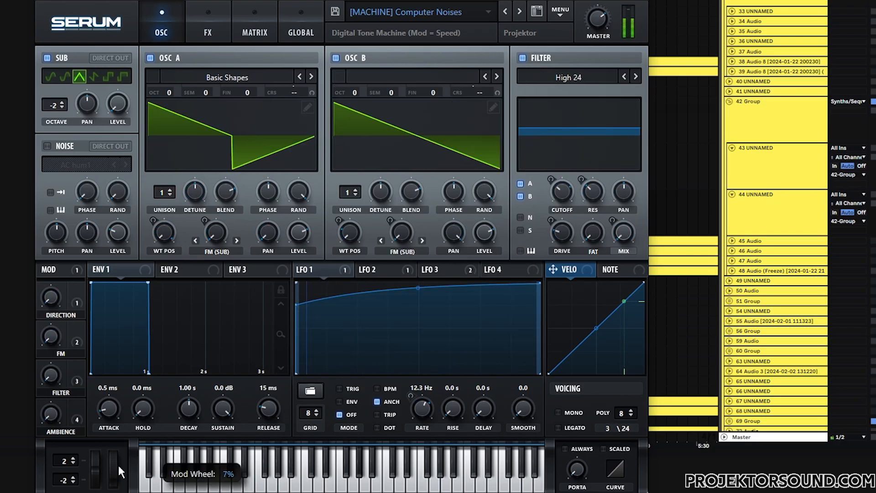
pyautogui.moveTo(132, 424); pyautogui.dragTo(127, 456)
pyautogui.moveTo(60, 302); pyautogui.dragTo(69, 207)
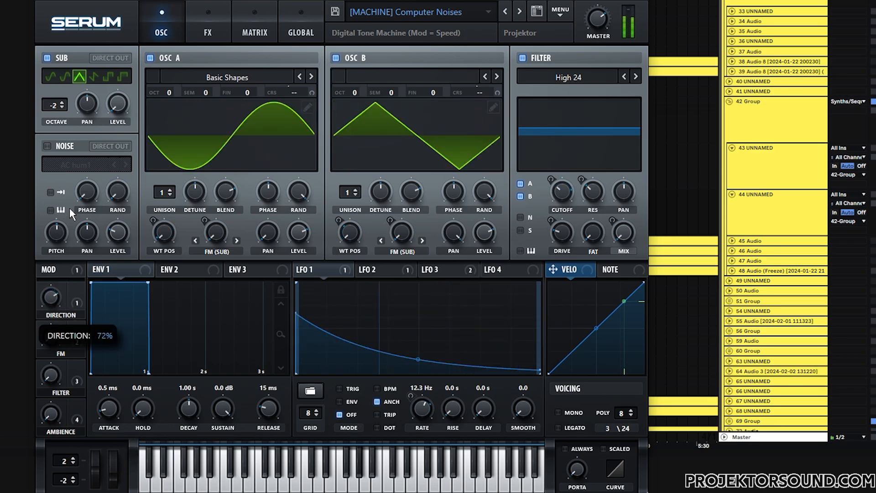
pyautogui.moveTo(55, 338); pyautogui.dragTo(72, 247)
pyautogui.moveTo(52, 371); pyautogui.dragTo(71, 304)
pyautogui.moveTo(59, 428); pyautogui.dragTo(88, 331)
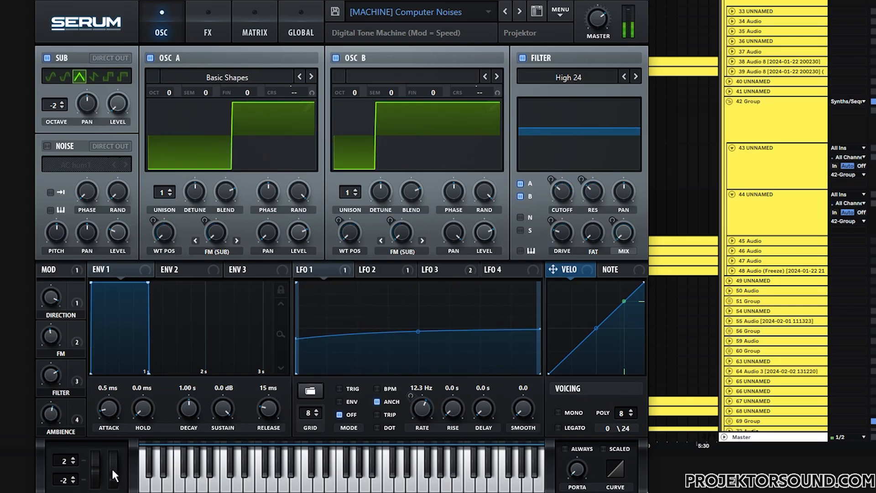
# Step: Perform Computer Noises by sweeping the mod wheel and the DIRECTION, FM and FILTER macros, and close Serum
pyautogui.moveTo(111, 467); pyautogui.dragTo(130, 393)
pyautogui.moveTo(115, 462); pyautogui.dragTo(119, 422)
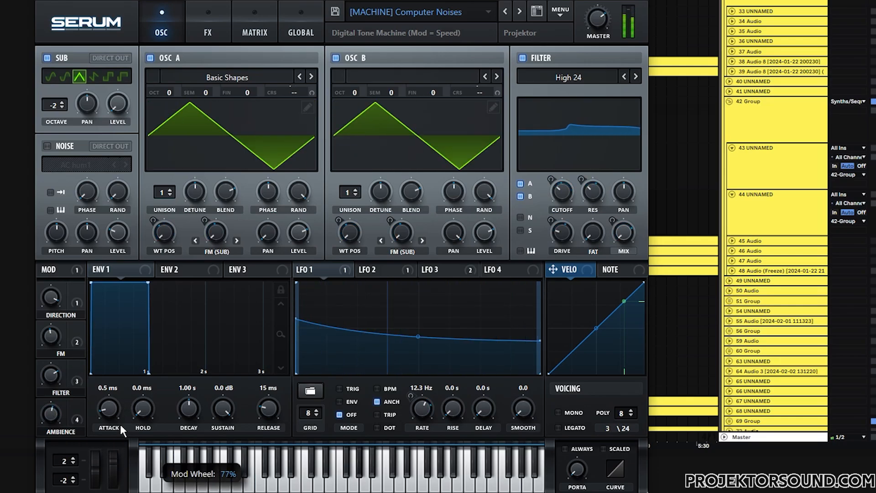
pyautogui.moveTo(51, 297); pyautogui.dragTo(42, 365)
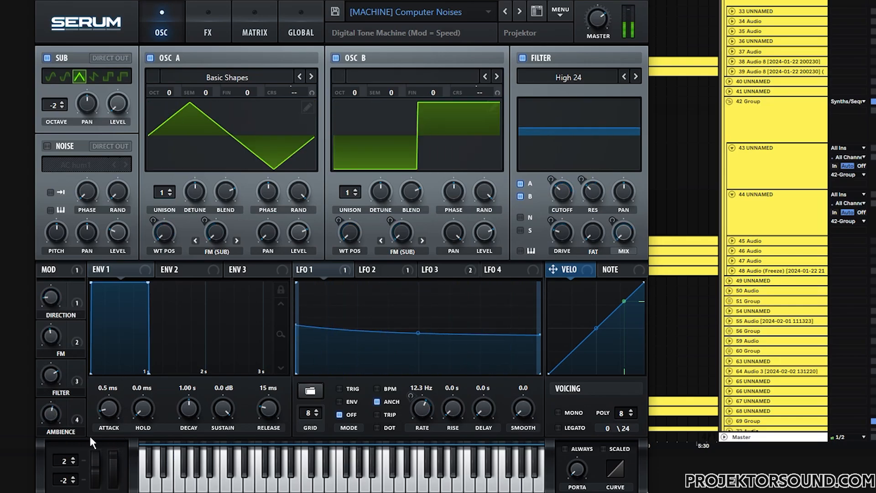
pyautogui.moveTo(111, 460); pyautogui.dragTo(112, 470)
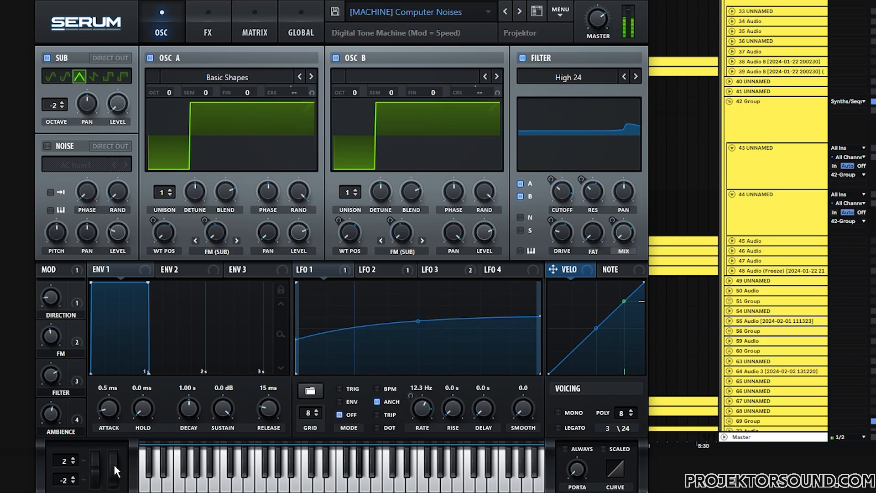
pyautogui.moveTo(59, 282); pyautogui.dragTo(71, 257)
pyautogui.moveTo(55, 370); pyautogui.dragTo(46, 449)
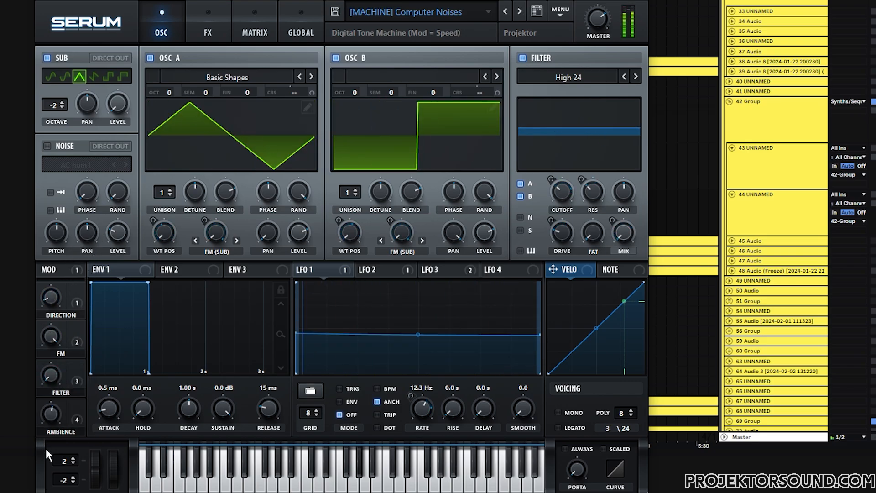
pyautogui.moveTo(52, 337); pyautogui.dragTo(28, 492)
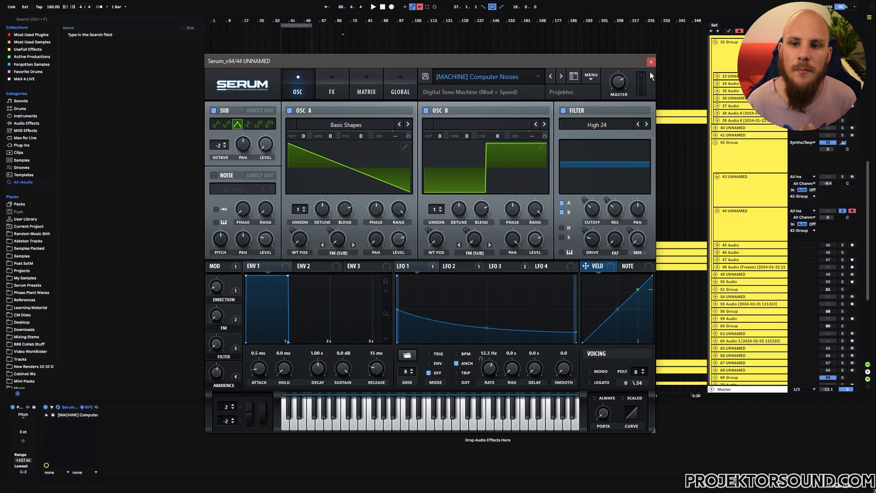
pyautogui.click(651, 62)
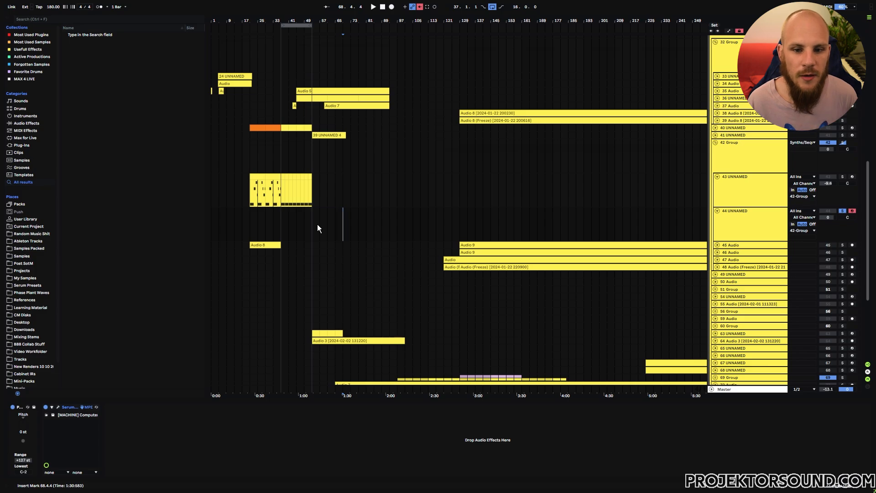
# Step: Look through audio tracks 45 to 48, and unfold track 45 and play its long Audio 9 recording in solo
pyautogui.click(735, 246)
pyautogui.click(733, 253)
pyautogui.click(732, 259)
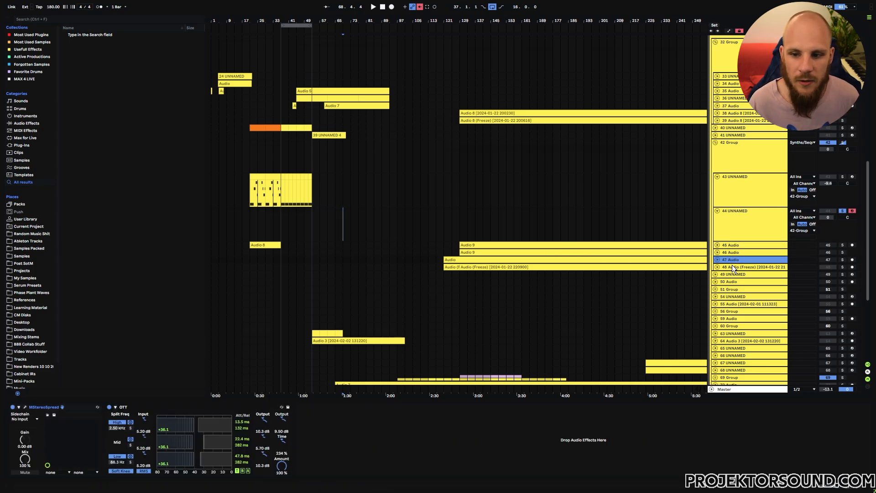
pyautogui.click(733, 267)
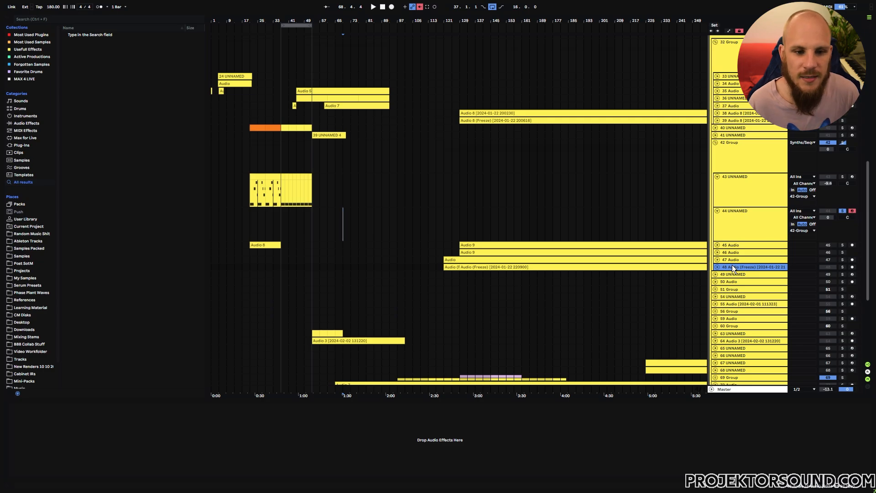
pyautogui.click(736, 245)
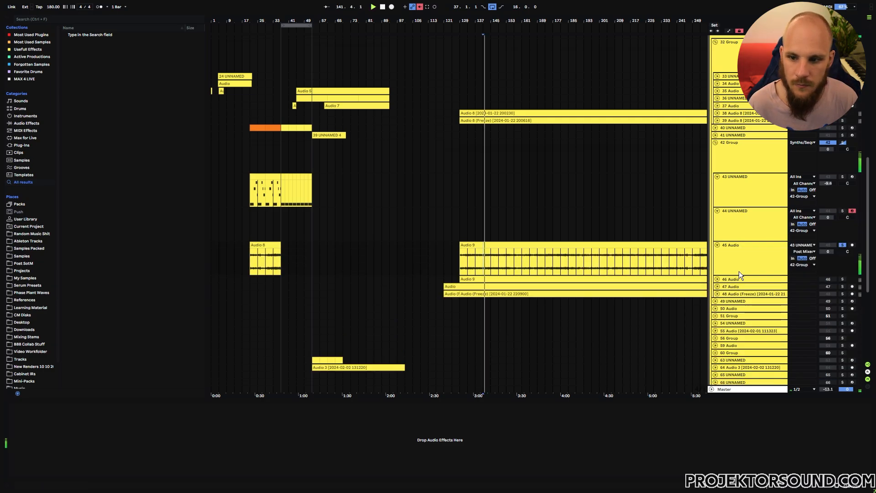
pyautogui.moveTo(621, 255); pyautogui.dragTo(477, 219)
pyautogui.click(735, 235)
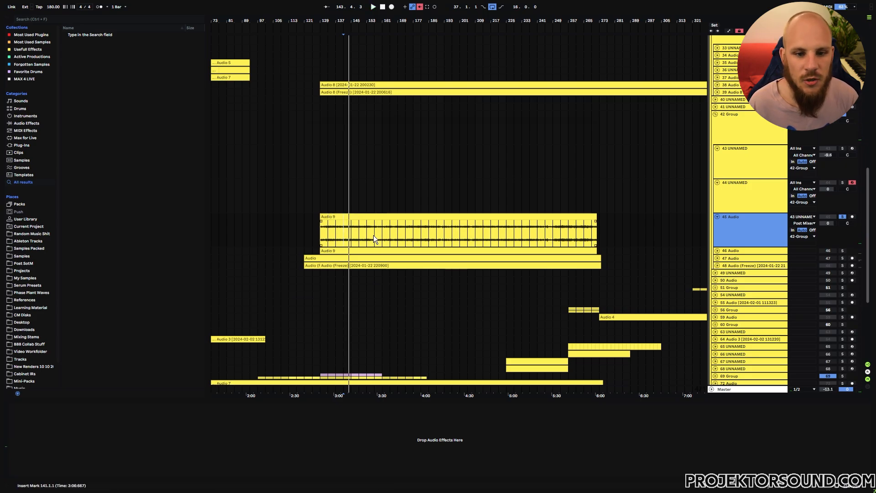
pyautogui.press('space')
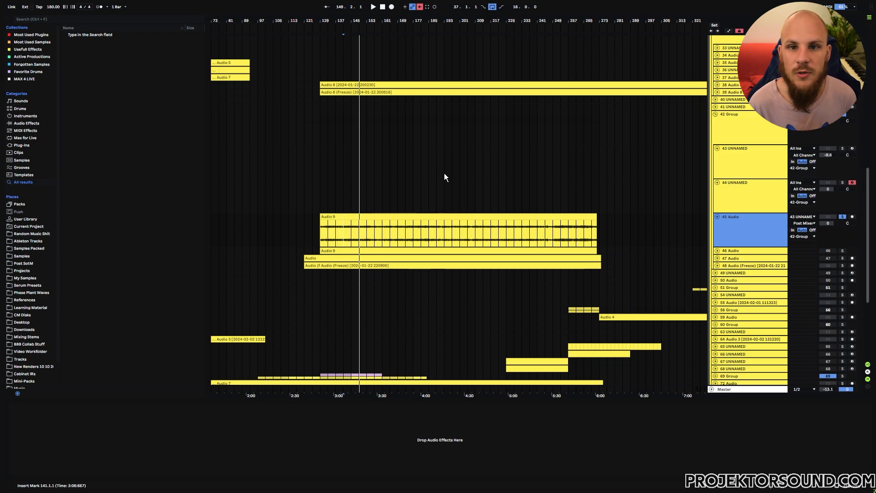
# Step: Play track 46's Audio 9 recording in solo from bar 129, unfold the track and inspect its effects chain
pyautogui.click(719, 251)
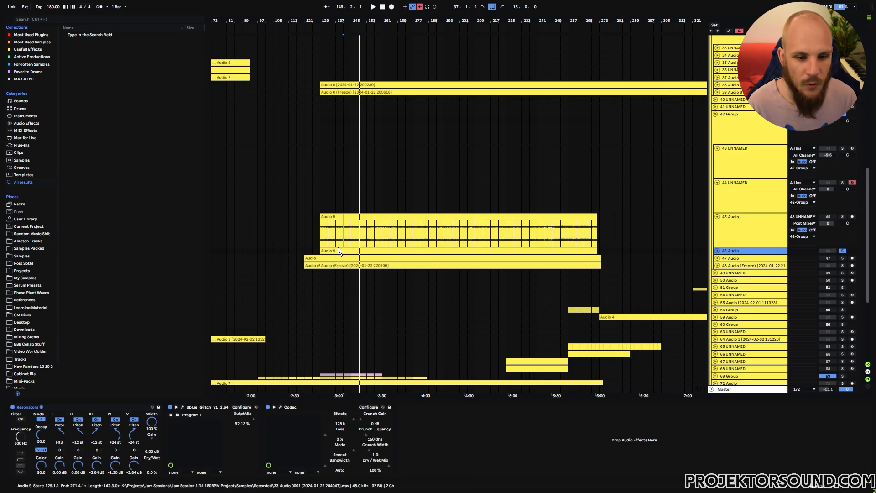
pyautogui.click(323, 251)
pyautogui.press('space')
pyautogui.click(718, 251)
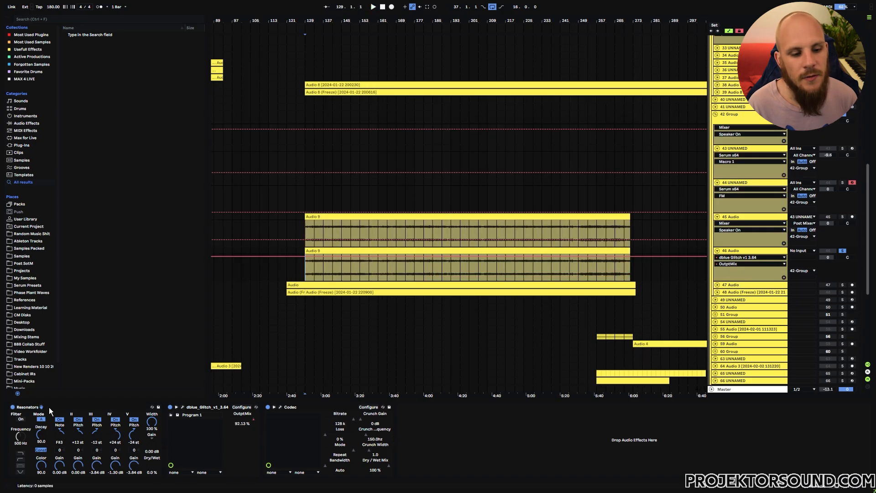
pyautogui.click(196, 410)
pyautogui.click(296, 409)
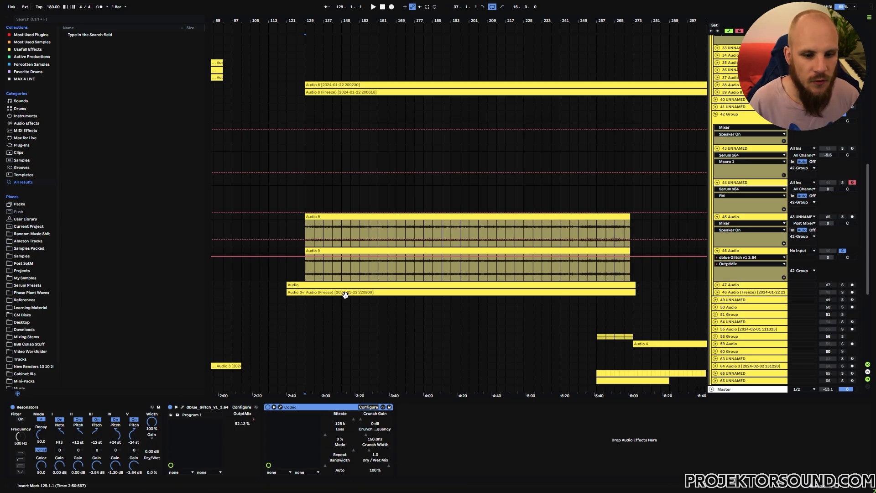
# Step: Play track 46 from bar 153 with the Resonators' Dry/Wet raised to 100 %, and return it to 0 %
pyautogui.click(363, 275)
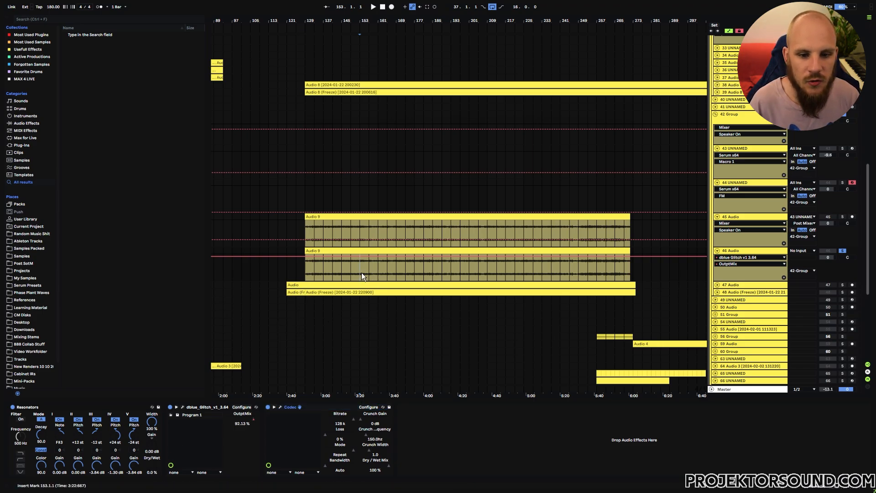
pyautogui.press('space')
pyautogui.click(152, 465)
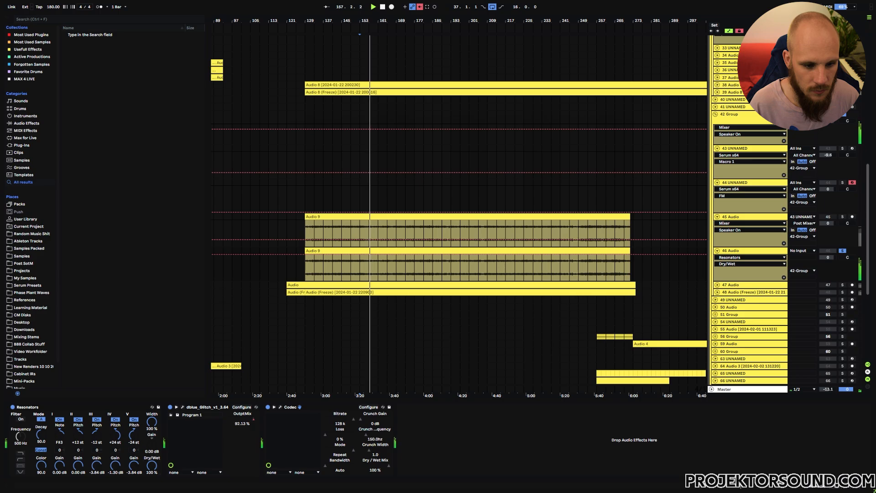
pyautogui.moveTo(152, 466); pyautogui.dragTo(152, 492)
pyautogui.press('space')
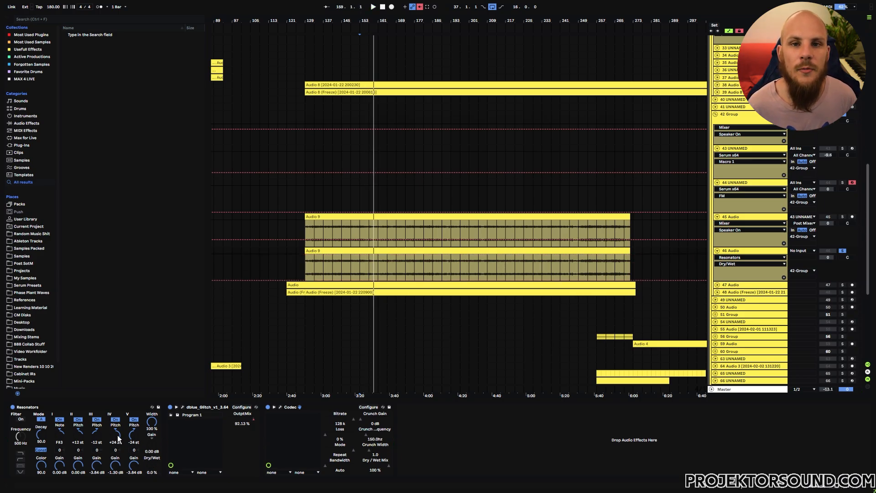
# Step: Show dblue Glitch's OutptMix automation on track 46, examine it across the arrangement and inspect the plugin
pyautogui.hscroll(-5, 306, 223)
pyautogui.scroll(-5, 305, 224)
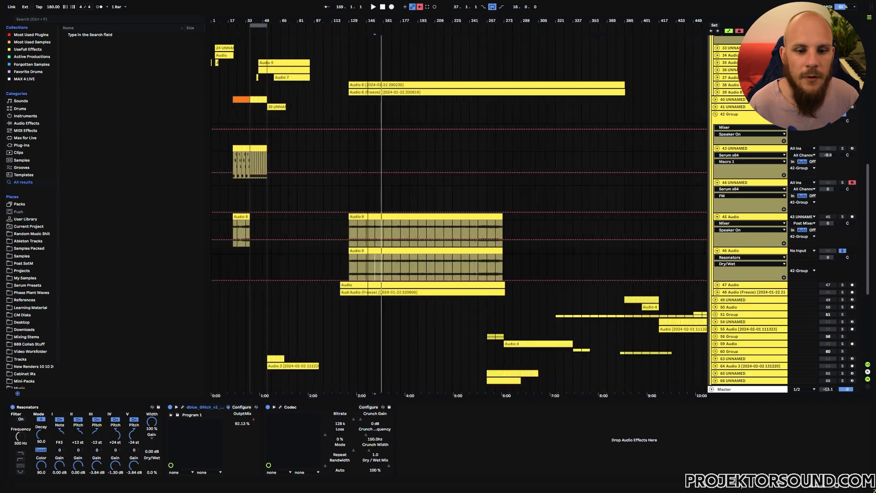
pyautogui.click(254, 420)
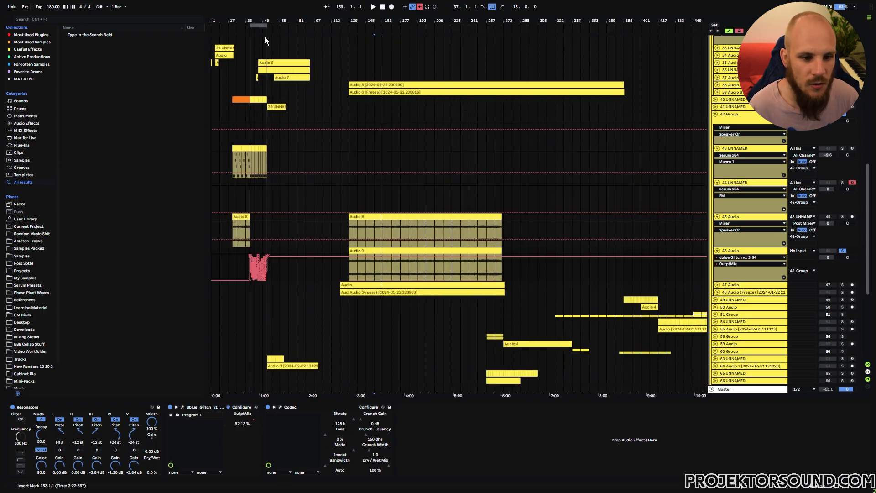
pyautogui.moveTo(256, 20); pyautogui.dragTo(292, 68)
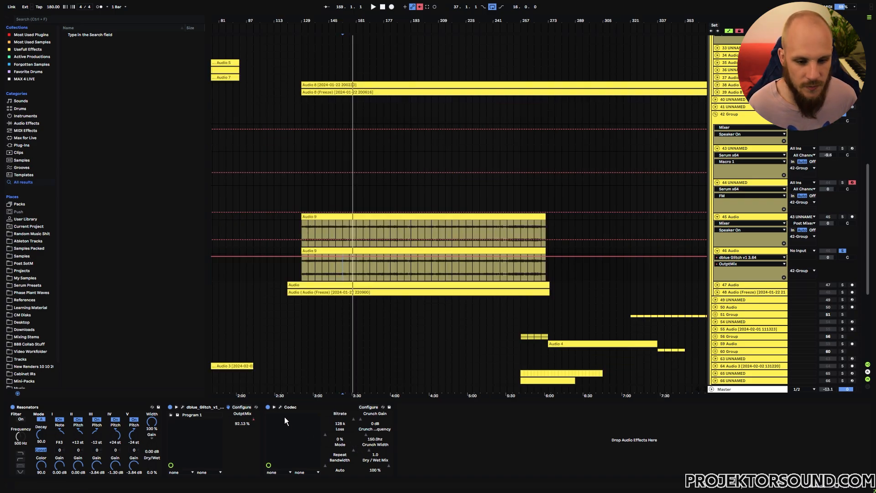
pyautogui.click(245, 406)
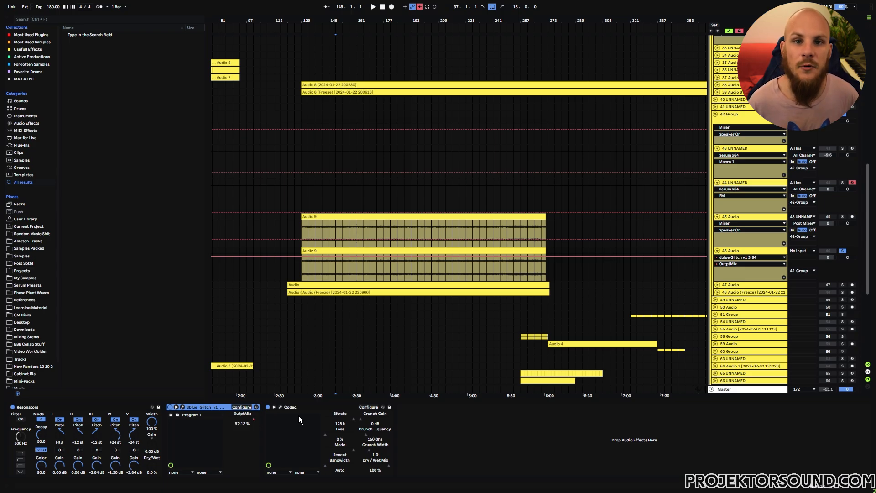
pyautogui.click(182, 407)
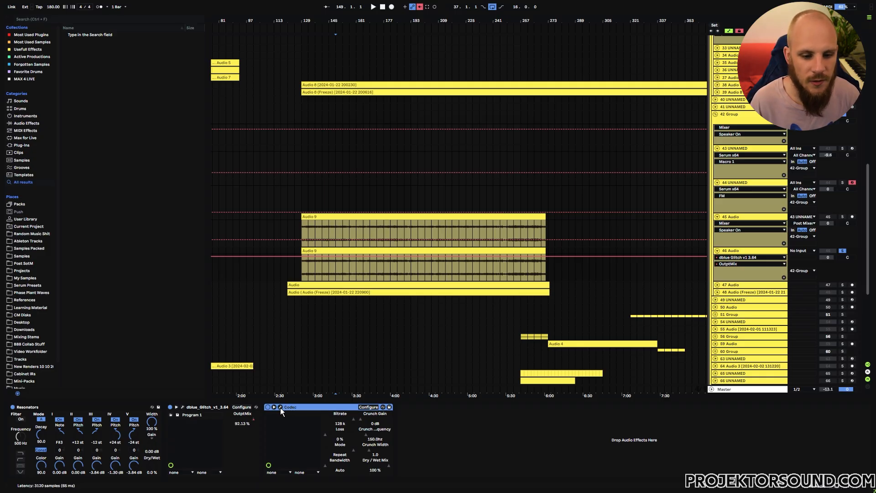
# Step: Open Codec on track 46, try its Loss at 81 % while playing from bar 129, and return it to 0 %
pyautogui.click(280, 407)
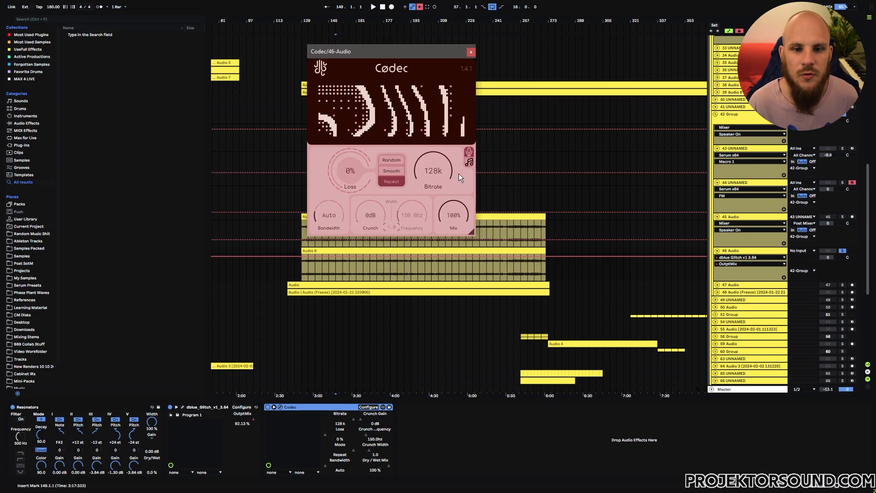
pyautogui.click(354, 175)
pyautogui.moveTo(354, 174)
pyautogui.mouseDown()
pyautogui.moveTo(355, 150)
pyautogui.moveTo(352, 170)
pyautogui.mouseUp()
pyautogui.click(304, 268)
pyautogui.press('space')
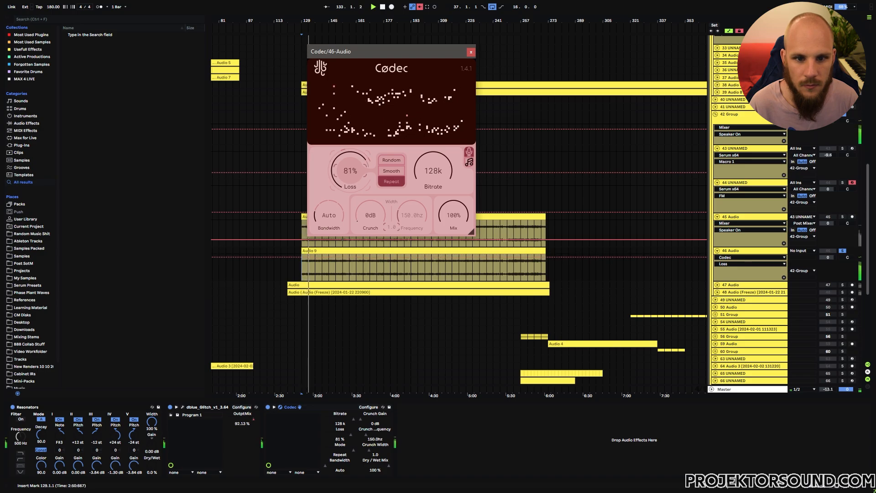
pyautogui.moveTo(351, 171); pyautogui.dragTo(351, 217)
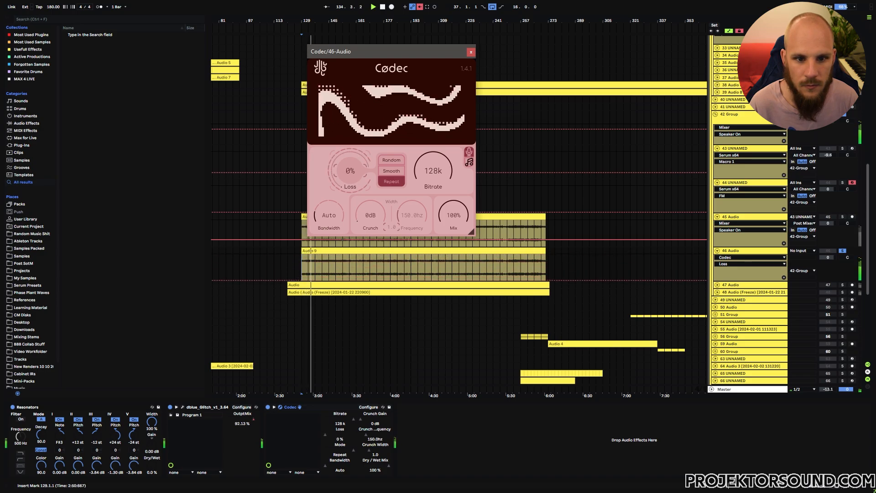
# Step: Lower Codec's Bitrate to 41k on track 46 and play the track to hear the effect
pyautogui.moveTo(351, 175); pyautogui.dragTo(351, 140)
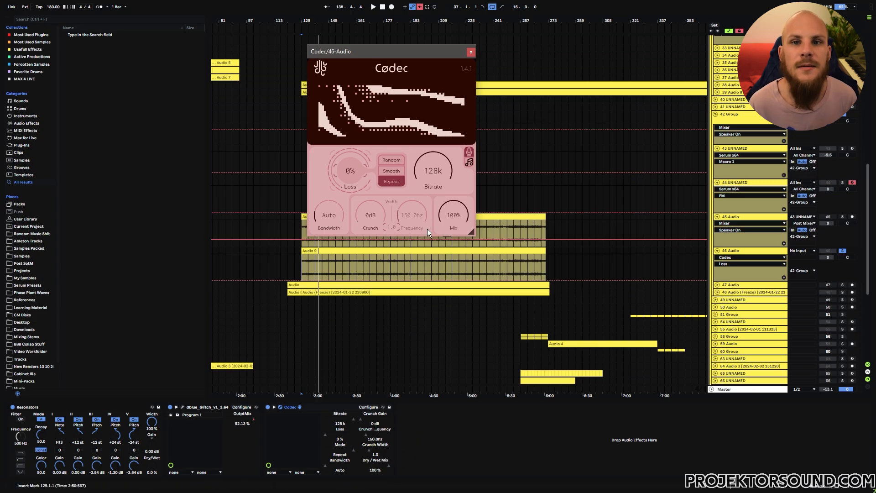
pyautogui.moveTo(436, 161); pyautogui.dragTo(436, 201)
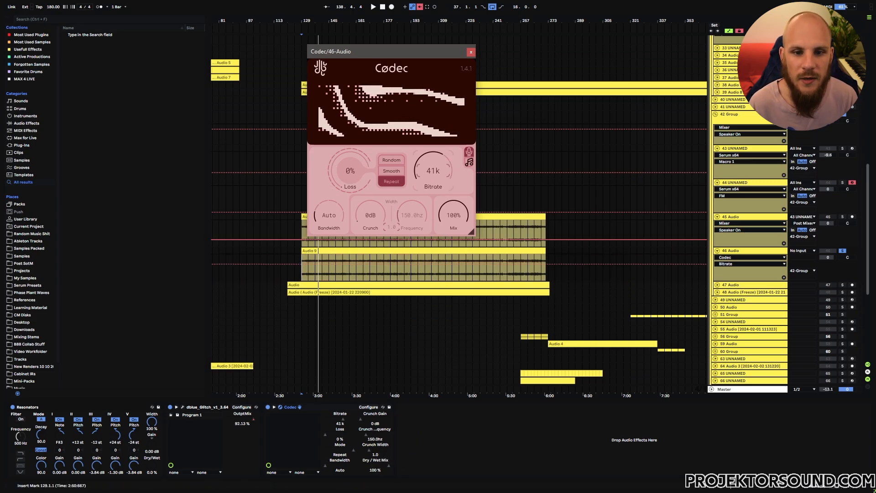
pyautogui.press('space')
pyautogui.moveTo(436, 162)
pyautogui.mouseDown()
pyautogui.moveTo(436, 214)
pyautogui.moveTo(438, 171)
pyautogui.mouseUp()
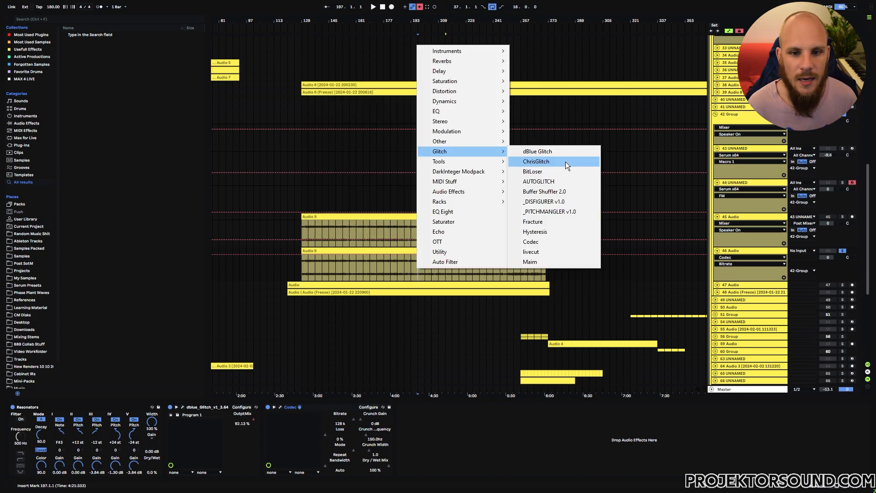
# Step: Add the chrisGlitch effect to the end of track 46's chain and play the track from bar 129
pyautogui.click(537, 161)
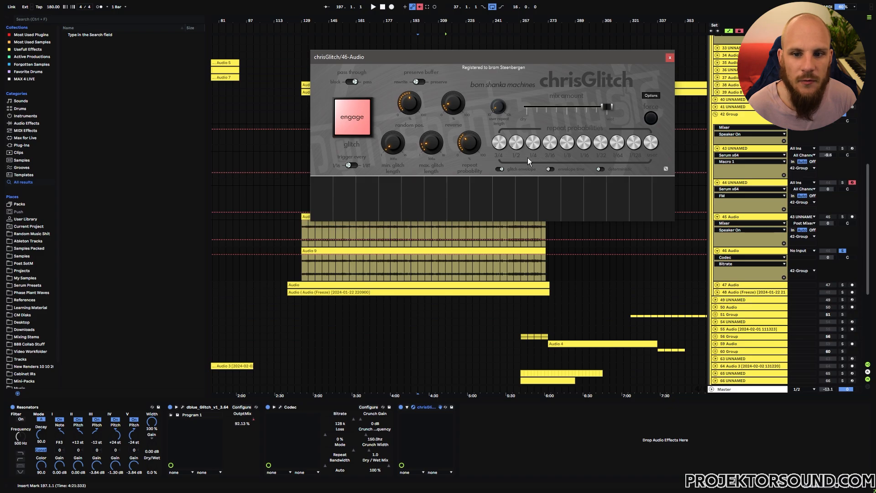
pyautogui.moveTo(476, 144)
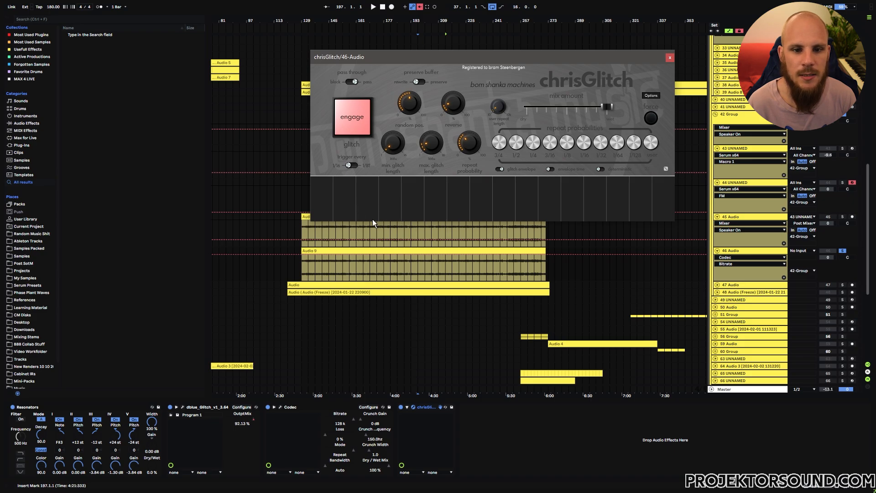
pyautogui.click(303, 266)
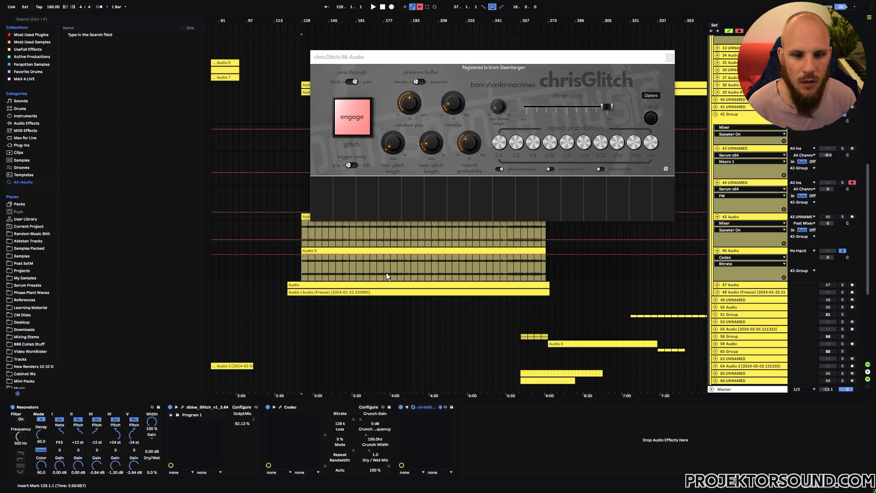
pyautogui.press('space')
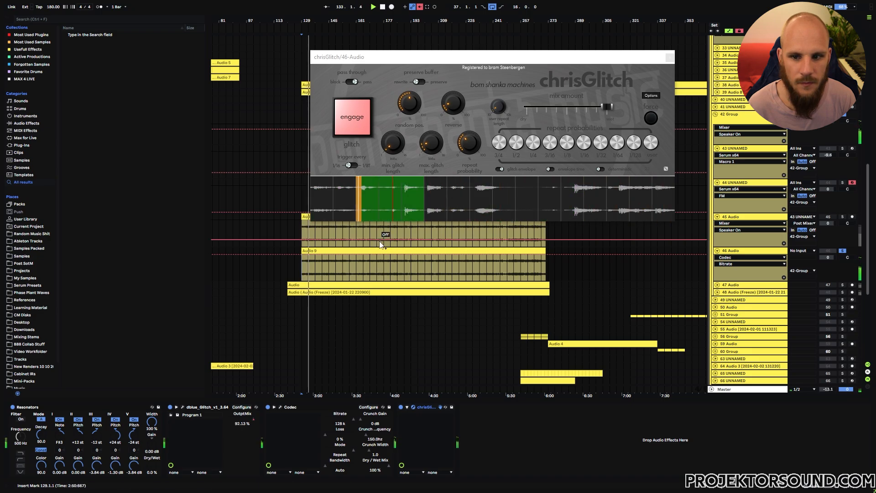
pyautogui.press('space')
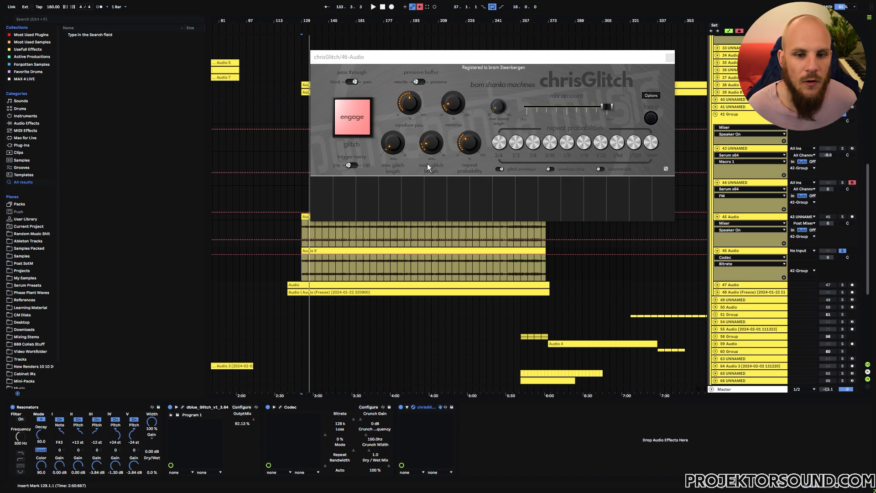
# Step: Enable the Corruptor in BitLoser on track 46, and open Codec briefly for comparison before closing it
pyautogui.moveTo(415, 104)
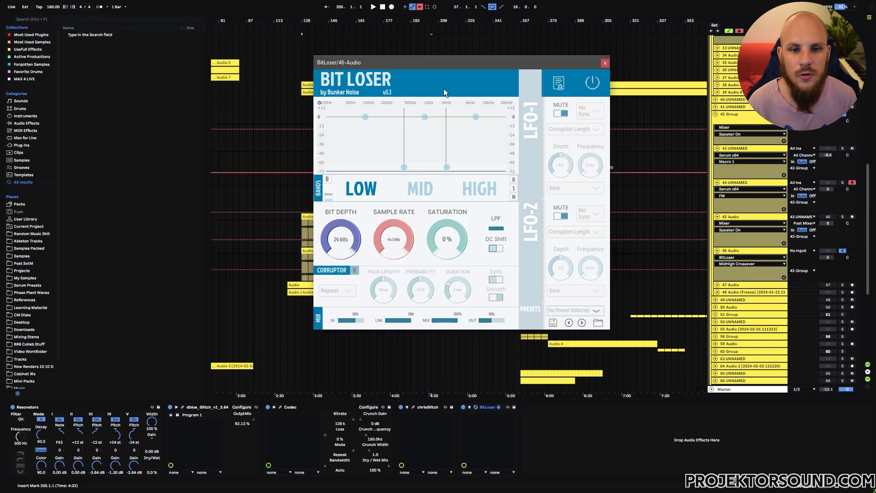
pyautogui.click(357, 272)
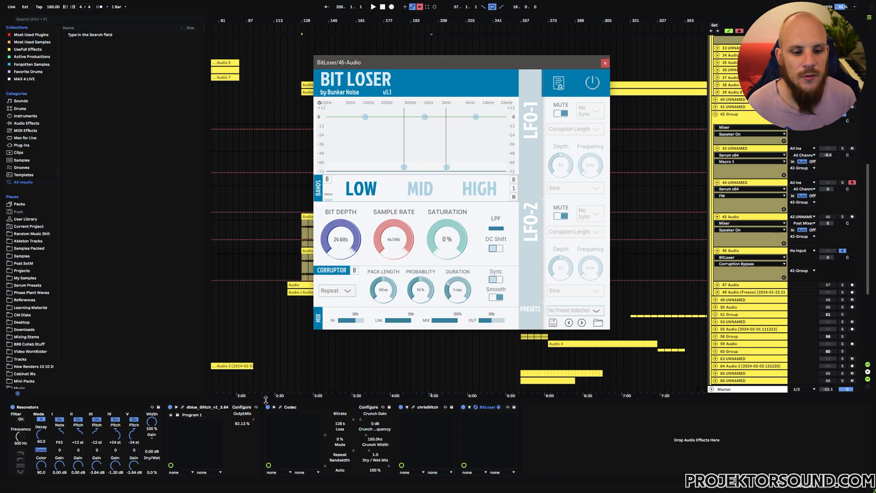
pyautogui.click(280, 407)
pyautogui.click(471, 52)
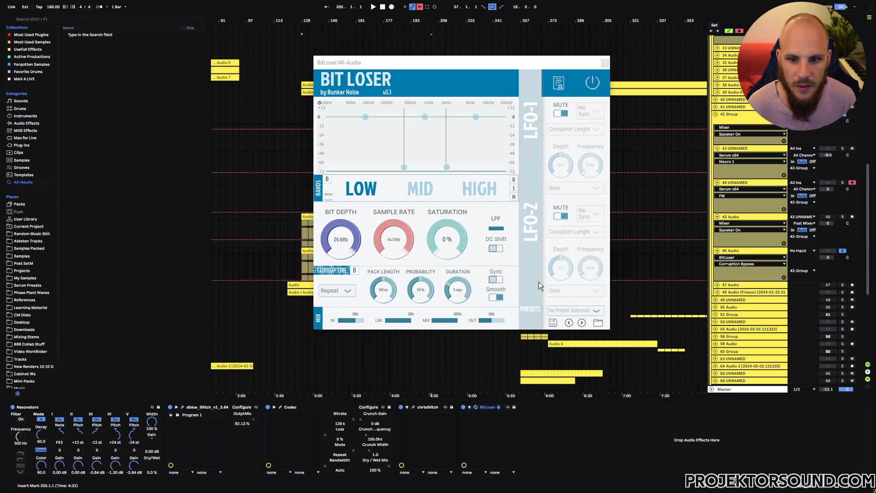
# Step: Browse the modulation effects for ShaperBox 3 to place in track 46's effects chain
pyautogui.rightClick(445, 430)
pyautogui.moveTo(469, 313)
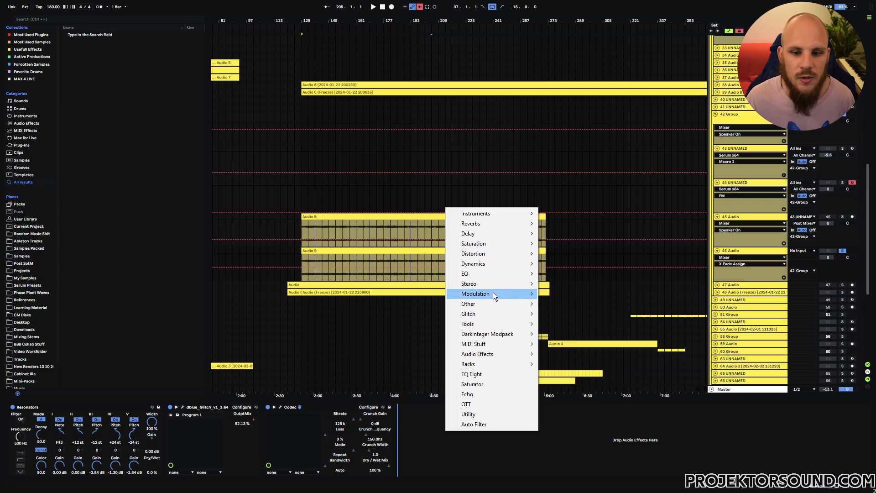
pyautogui.moveTo(493, 294)
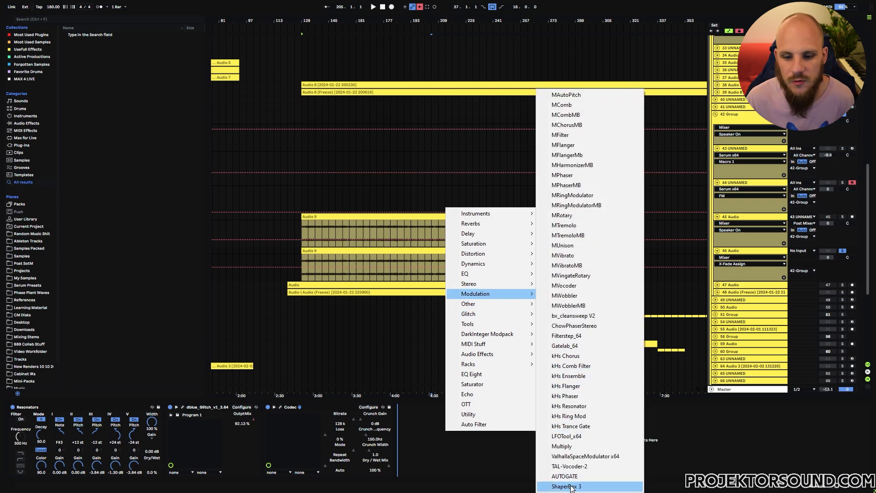
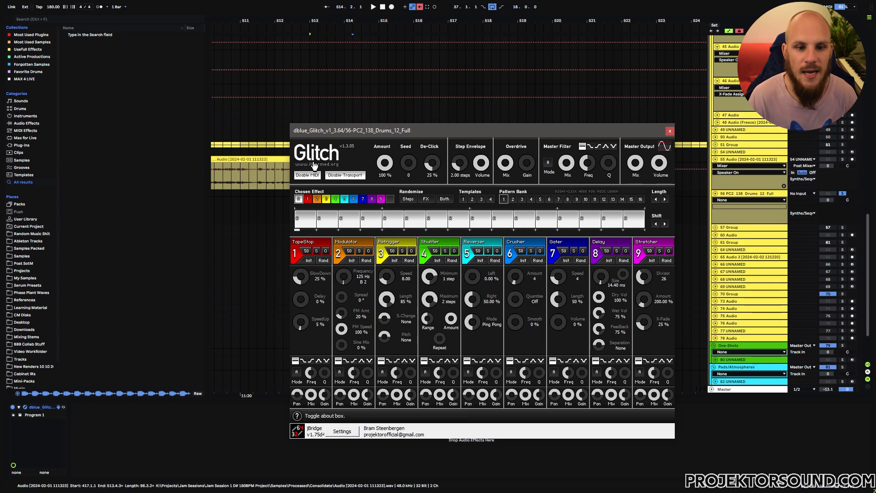
# Step: Play the drum loop on track 56 repeatedly from bar 514 with dblue Glitch open
pyautogui.moveTo(414, 166)
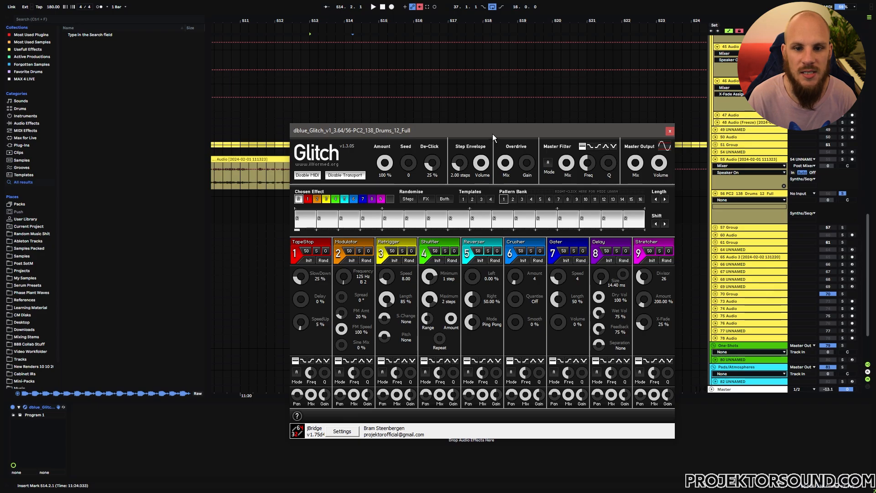
pyautogui.press('space')
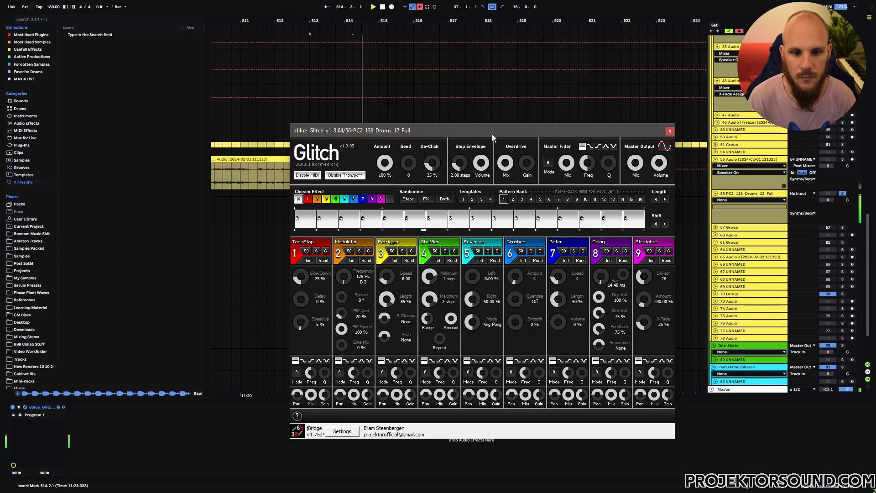
pyautogui.press('space')
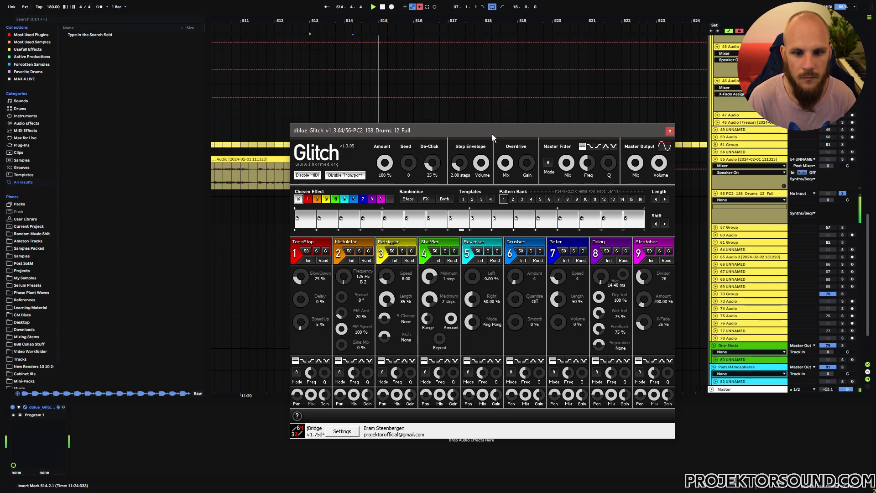
pyautogui.press('space')
pyautogui.press('space')
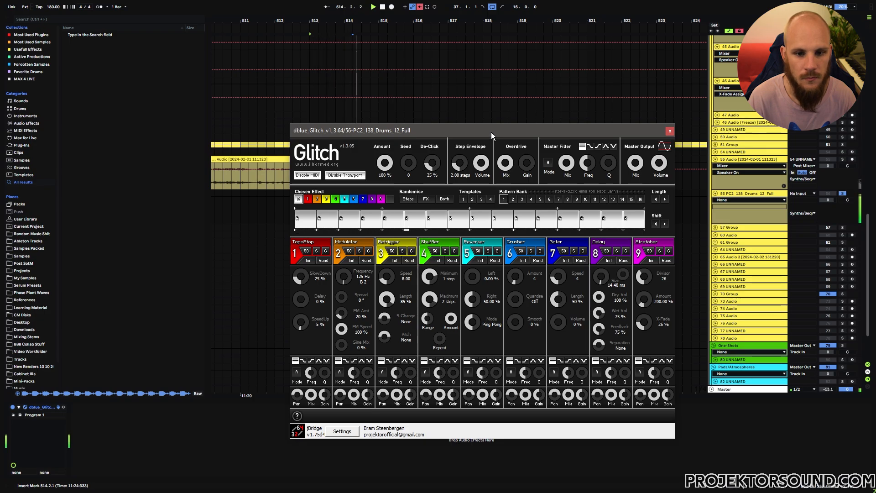
pyautogui.press('space')
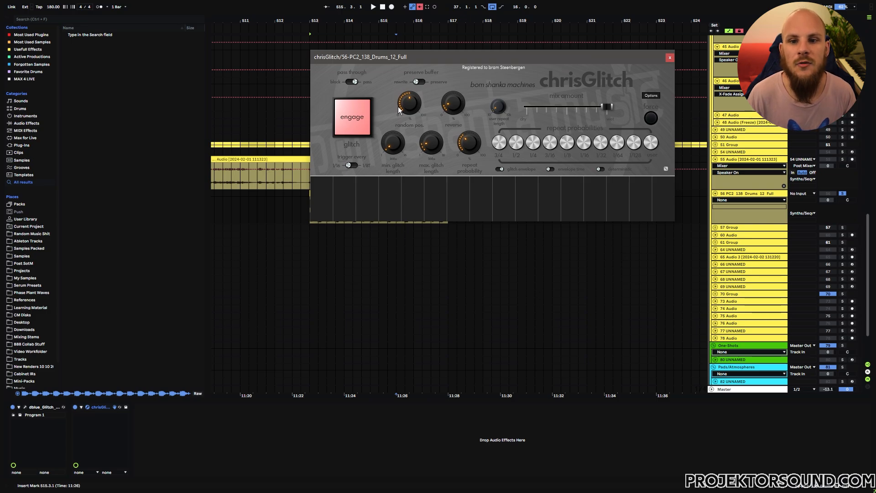
# Step: Examine chrisGlitch's option on track 56 for resetting the random number generator when playback starts
pyautogui.click(600, 169)
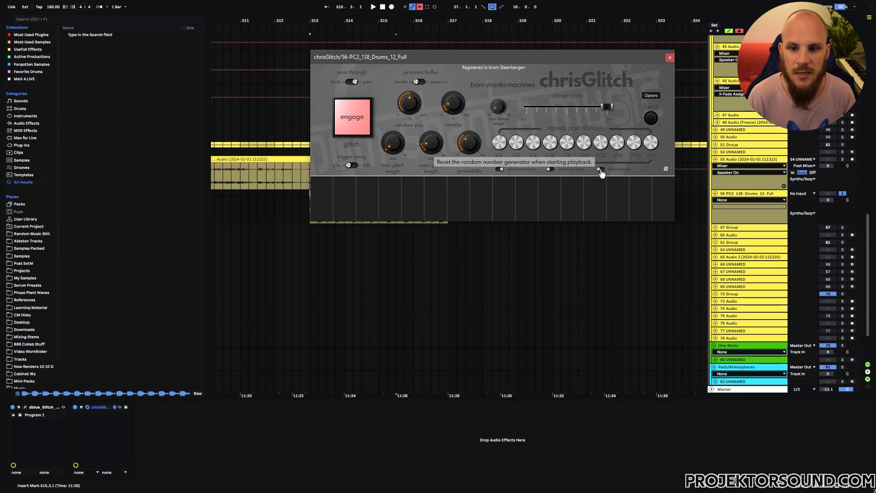
pyautogui.moveTo(648, 170); pyautogui.dragTo(656, 157)
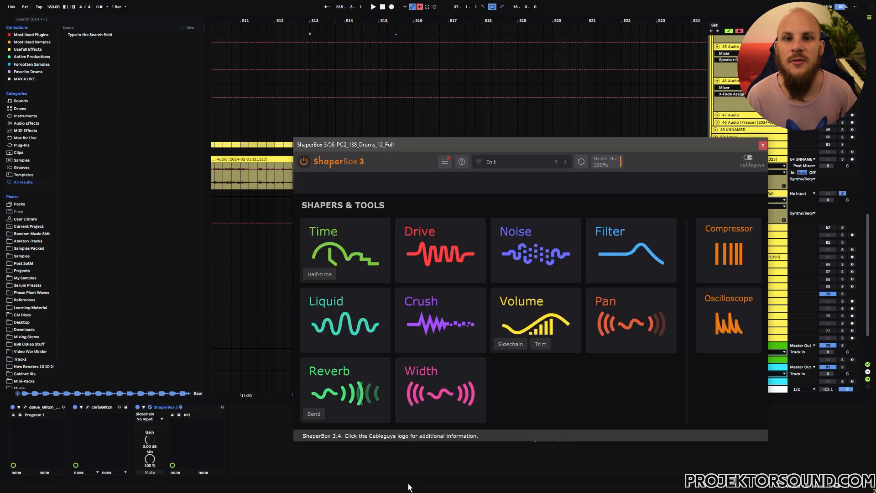
# Step: Load the Tone Transform Rhythm preset from the Glitch category into ShaperBox 3 on track 56, and close the plugin window
pyautogui.click(496, 163)
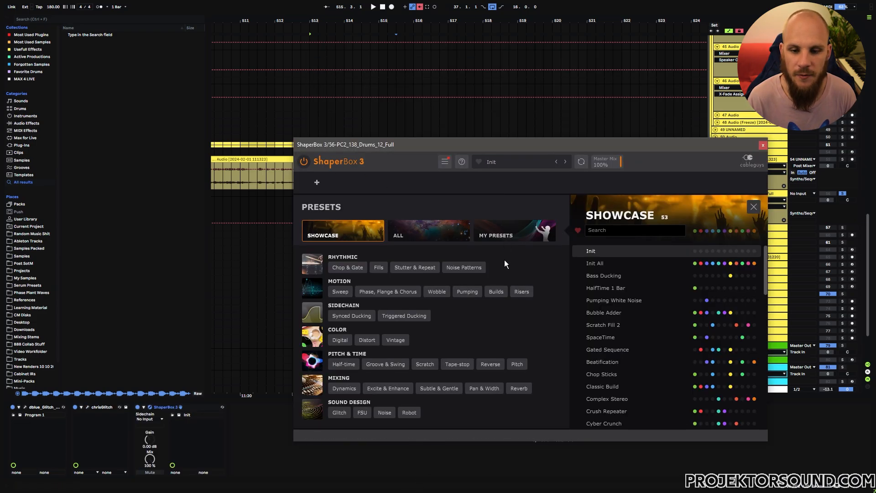
pyautogui.click(340, 413)
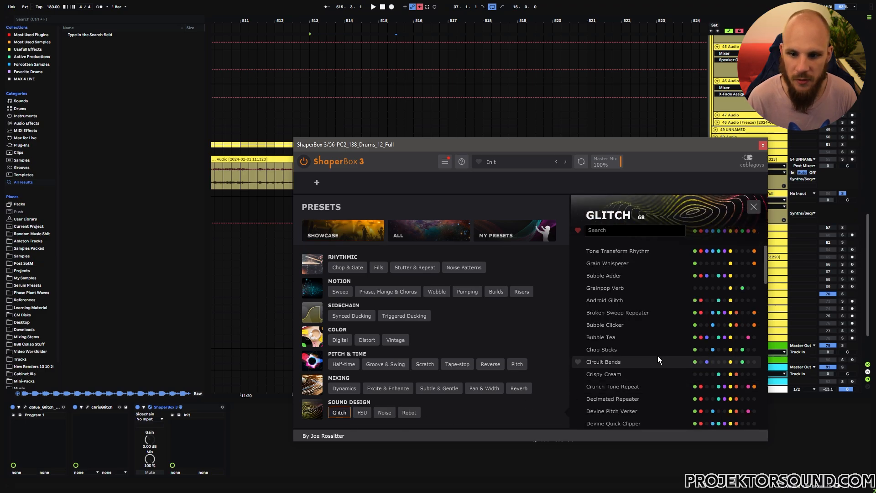
pyautogui.doubleClick(623, 251)
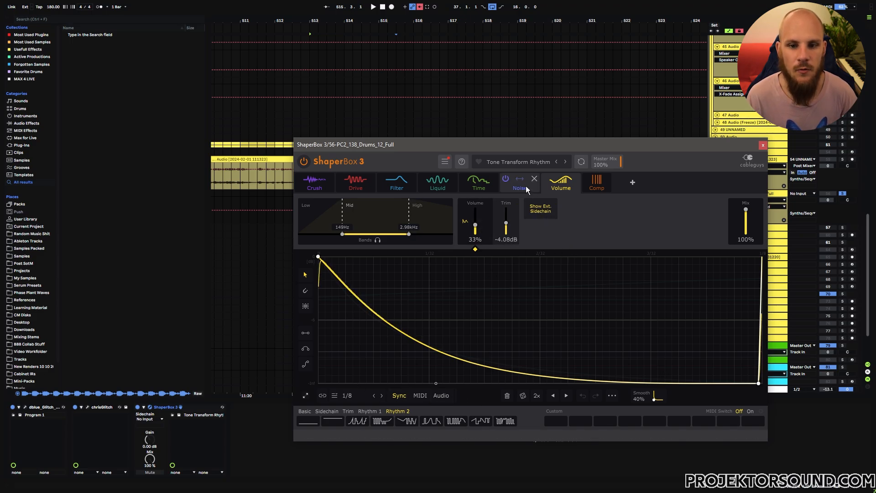
pyautogui.click(763, 145)
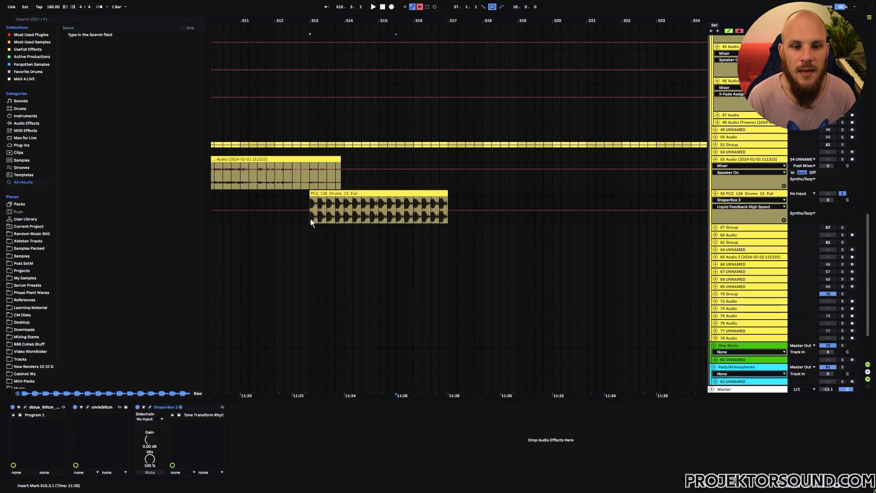
# Step: Turn off dblue Glitch, chrisGlitch and ShaperBox 3 on track 56 and play the dry drum loop from bar 513
pyautogui.click(75, 406)
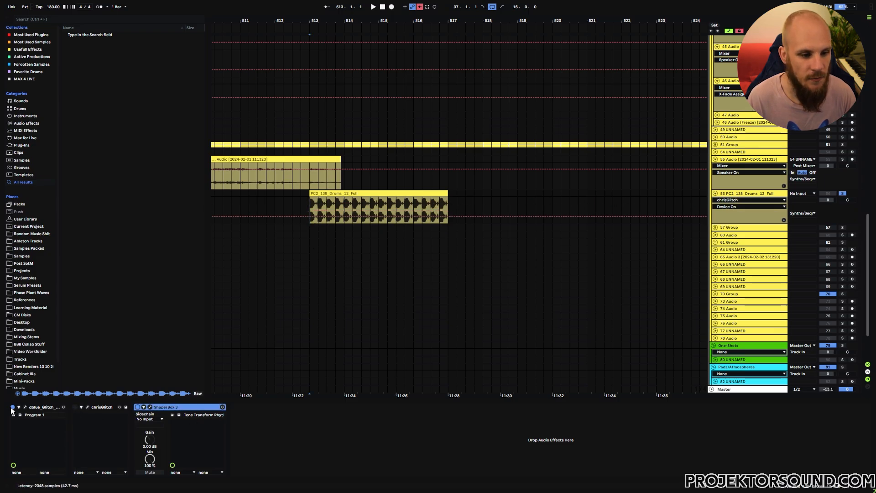
pyautogui.press('space')
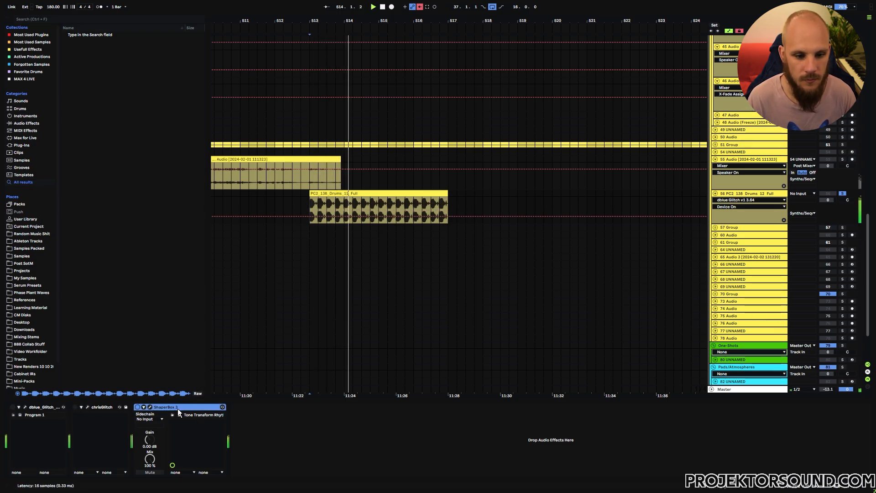
pyautogui.press('space')
pyautogui.press('space')
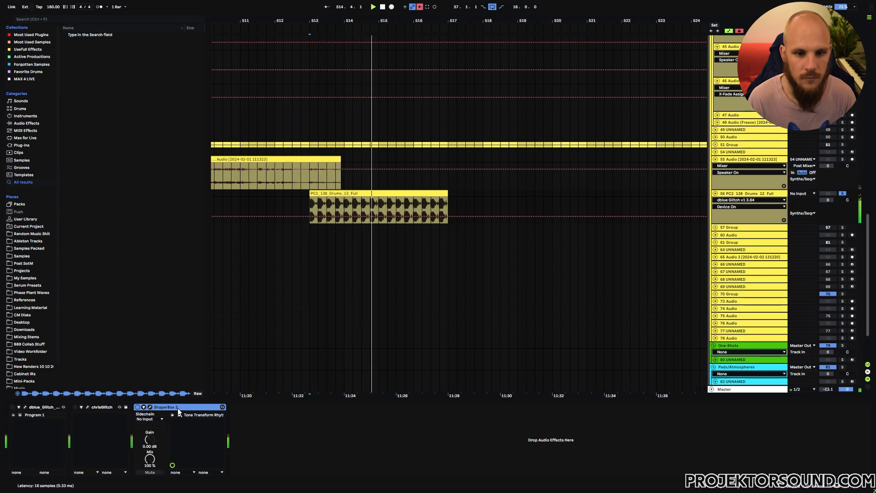
pyautogui.press('space')
pyautogui.press('space')
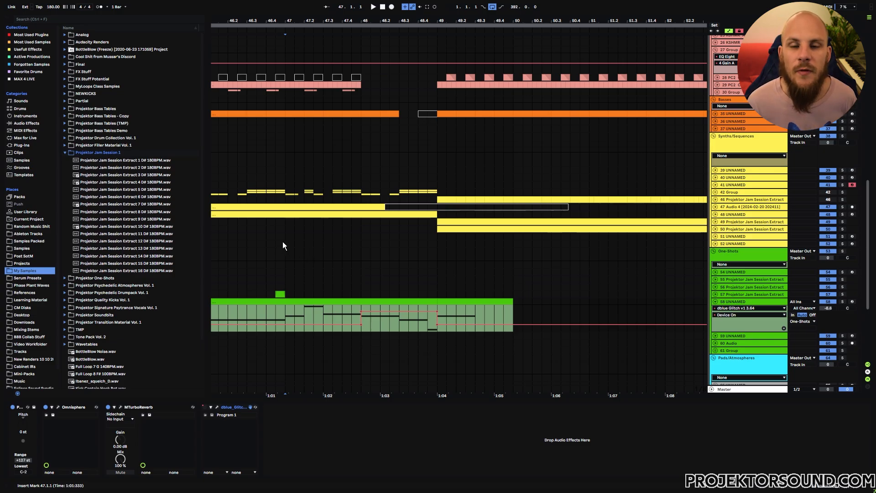
# Step: Unfold track 49's jam session extract, examine its clips and Auto Filter Frequency automation across the arrangement, and fold it again
pyautogui.click(715, 221)
pyautogui.press('-')
pyautogui.press('-')
pyautogui.press('-')
pyautogui.press('-')
pyautogui.press('-')
pyautogui.press('-')
pyautogui.press('-')
pyautogui.press('-')
pyautogui.press('+')
pyautogui.press('+')
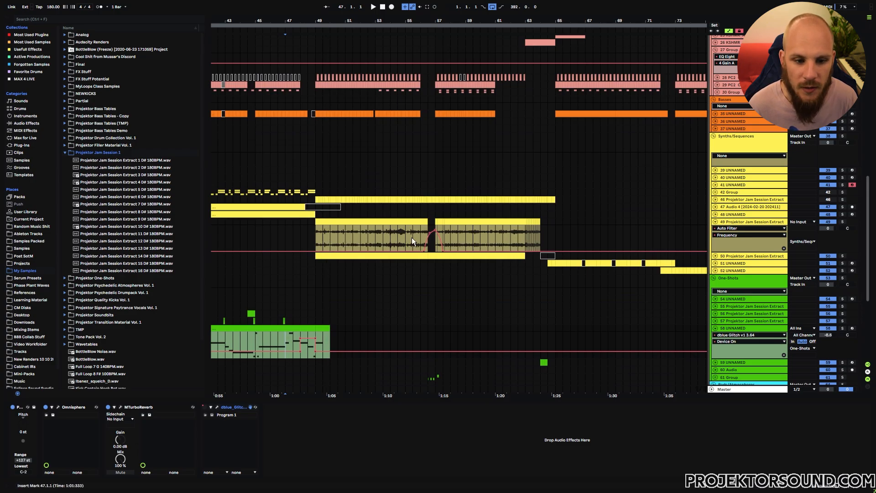
pyautogui.click(715, 222)
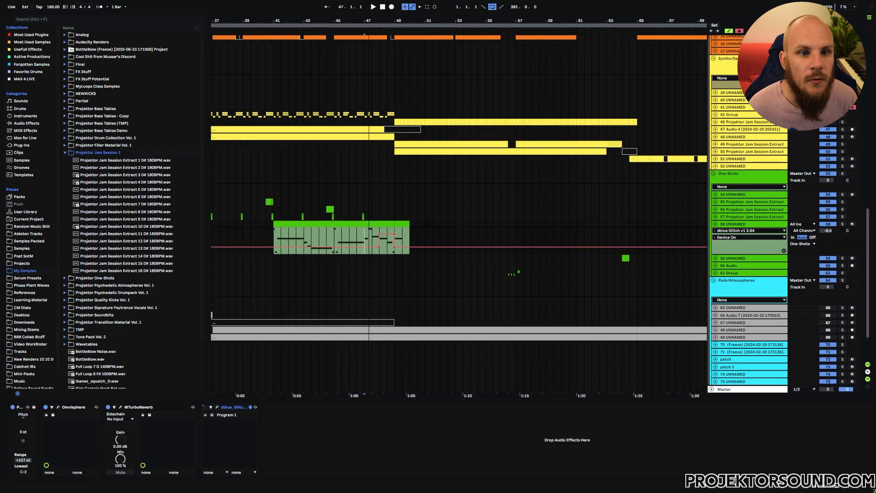
# Step: Unfold track 57's jam session extract in the One-Shots group and play it in solo from bar 32
pyautogui.moveTo(375, 21); pyautogui.dragTo(607, 22)
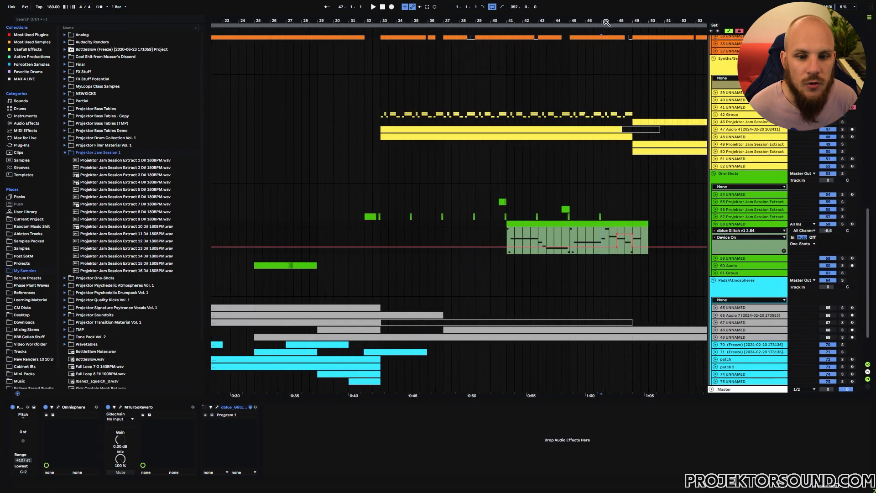
pyautogui.click(715, 218)
pyautogui.moveTo(375, 23); pyautogui.dragTo(369, 28)
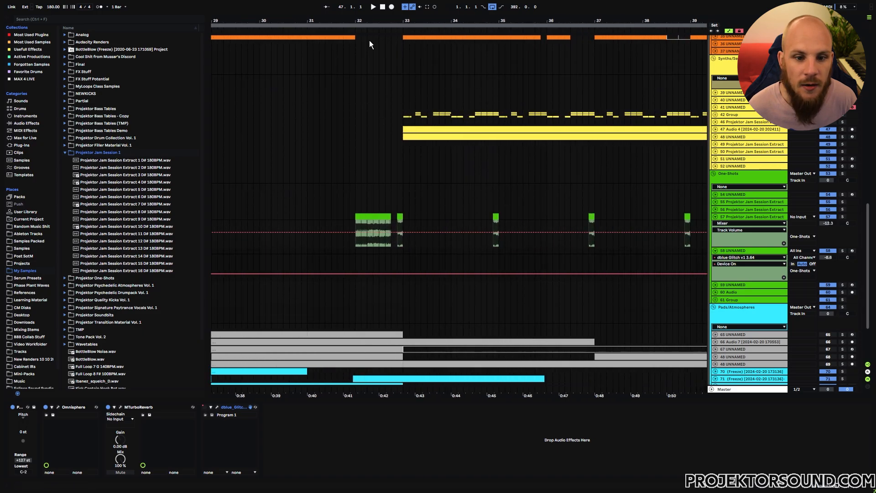
pyautogui.click(360, 245)
pyautogui.click(842, 218)
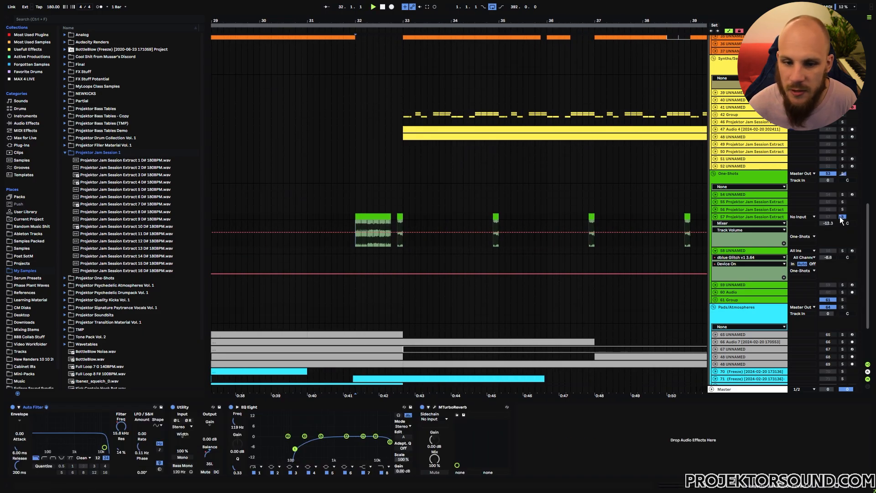
pyautogui.press('space')
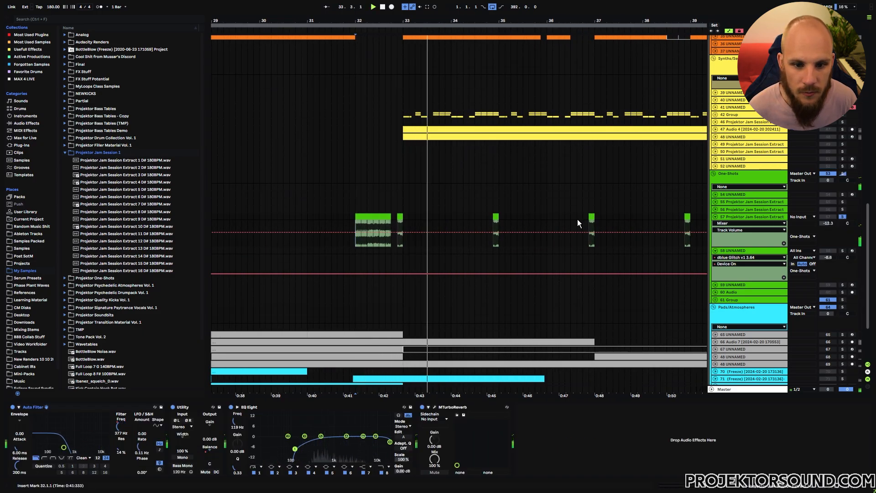
# Step: Stop playback, turn off track 57's solo, and play track 55's unfolded jam session extract in solo from bar 40.3
pyautogui.press('space')
pyautogui.press('s')
pyautogui.scroll(3, 365, 240)
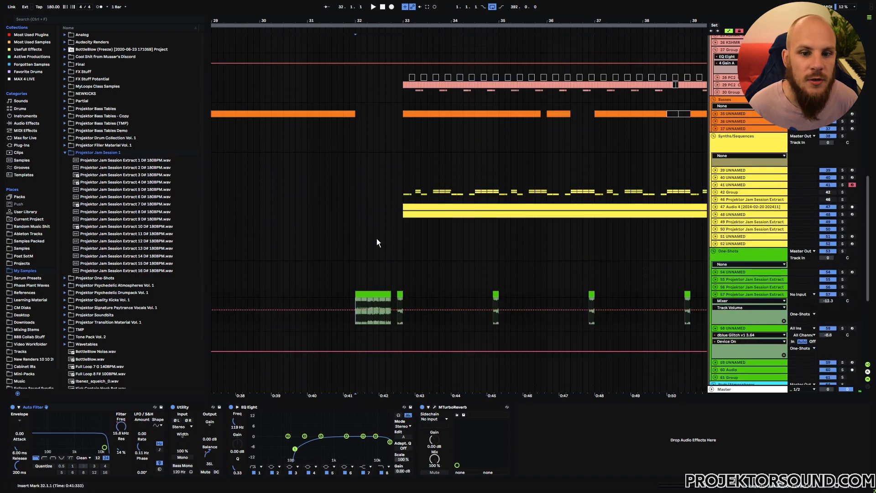
pyautogui.scroll(-3, 373, 228)
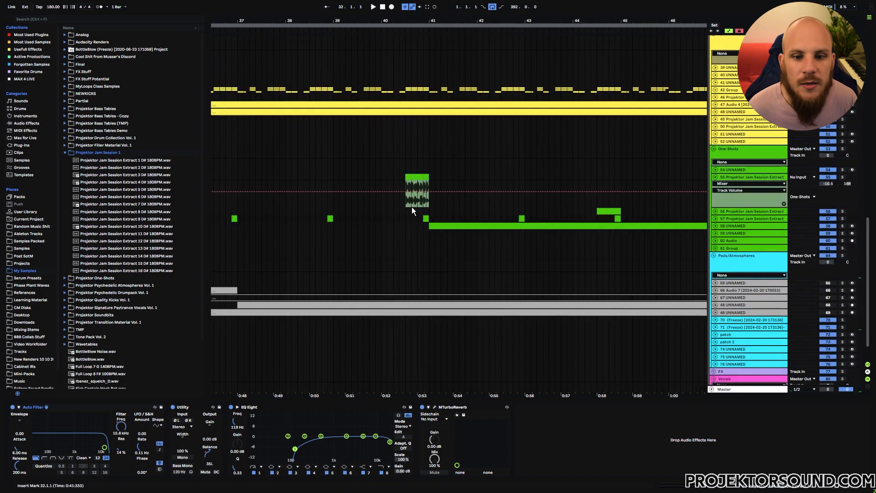
pyautogui.click(435, 227)
pyautogui.press('s')
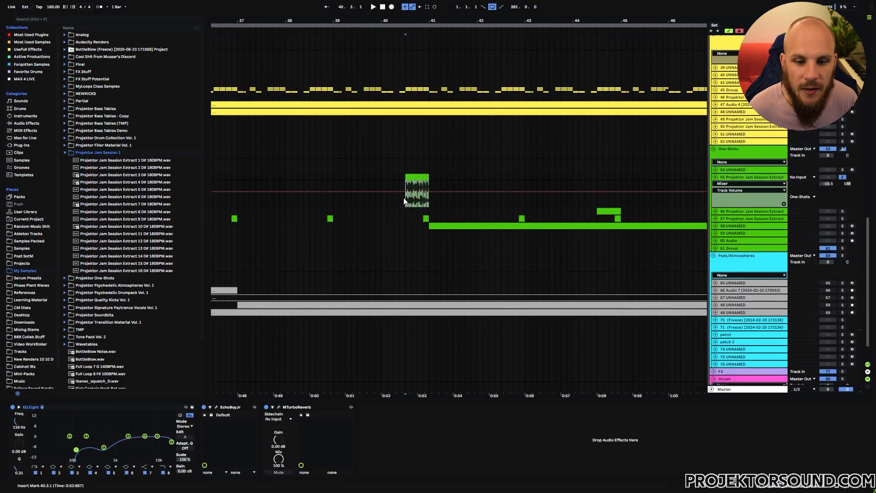
pyautogui.press('space')
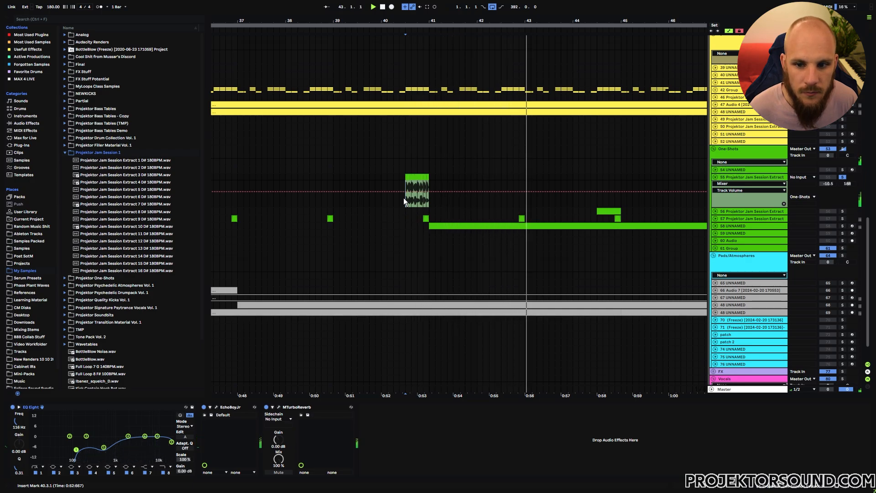
# Step: Play track 56's jam session extract in solo from bar 44.3 and fold the extract tracks in the One-Shots group
pyautogui.click(843, 212)
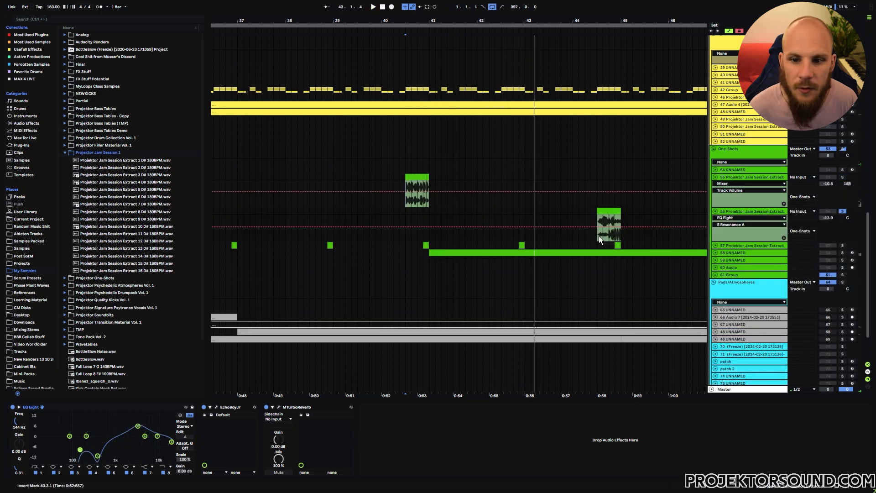
pyautogui.click(598, 236)
pyautogui.press('space')
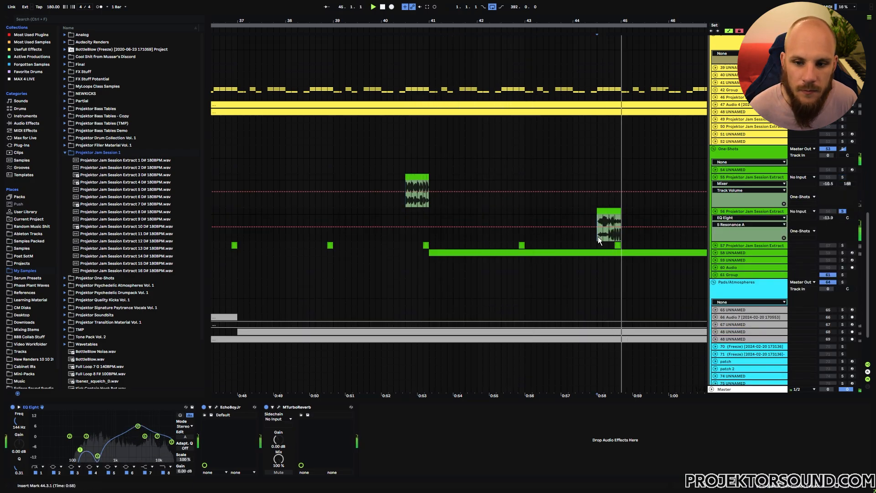
pyautogui.click(715, 178)
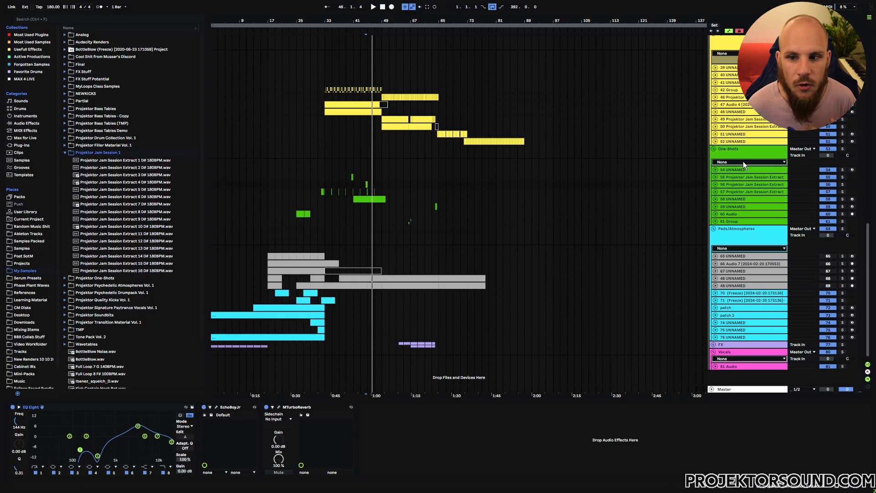
# Step: Unfold track 52 in the Synths/Sequences group and play its clips in solo from bar 79
pyautogui.click(732, 143)
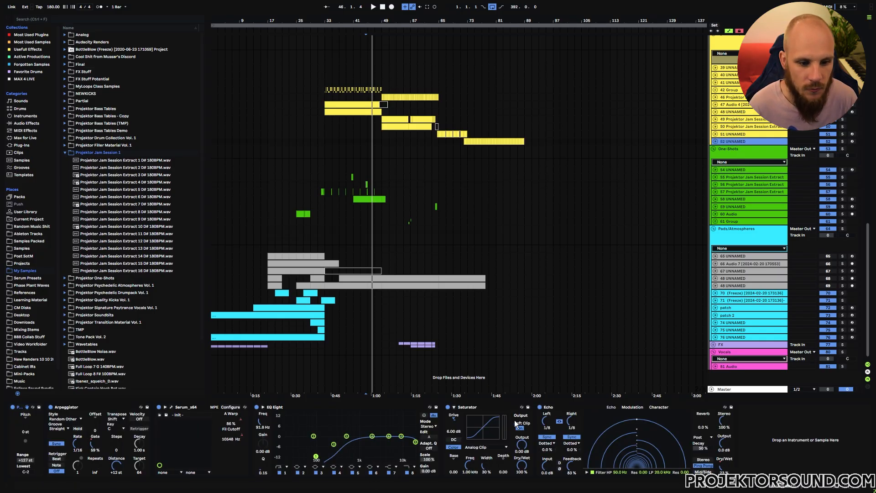
pyautogui.click(715, 142)
pyautogui.click(489, 165)
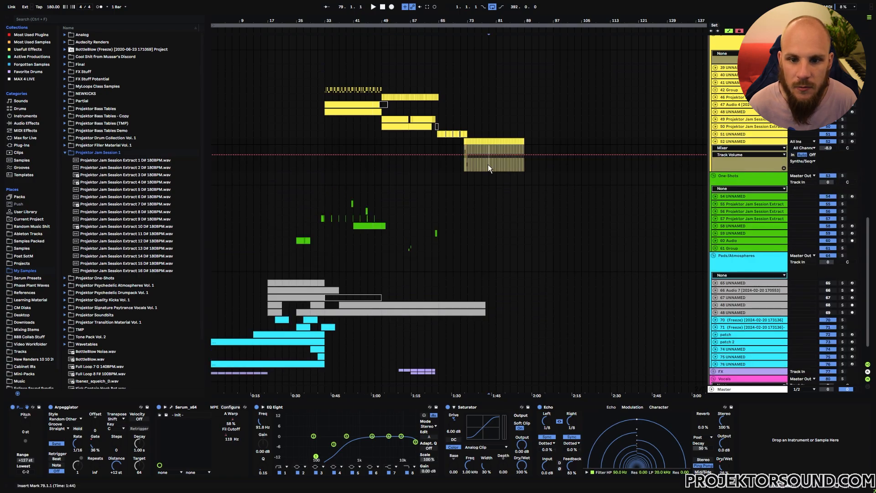
pyautogui.press('space')
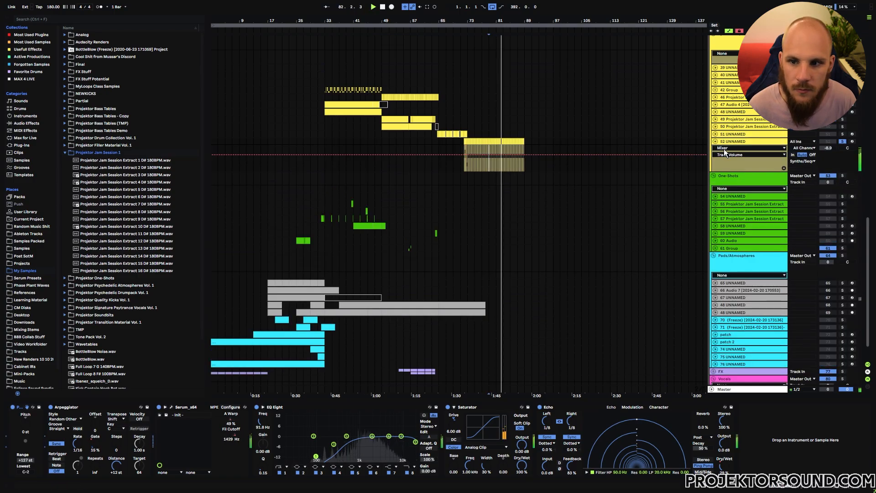
pyautogui.press('space')
# Step: Play track 51 in solo from bar 66, turn off its solo, and leave track 52 folded
pyautogui.click(750, 134)
pyautogui.click(843, 134)
pyautogui.click(443, 134)
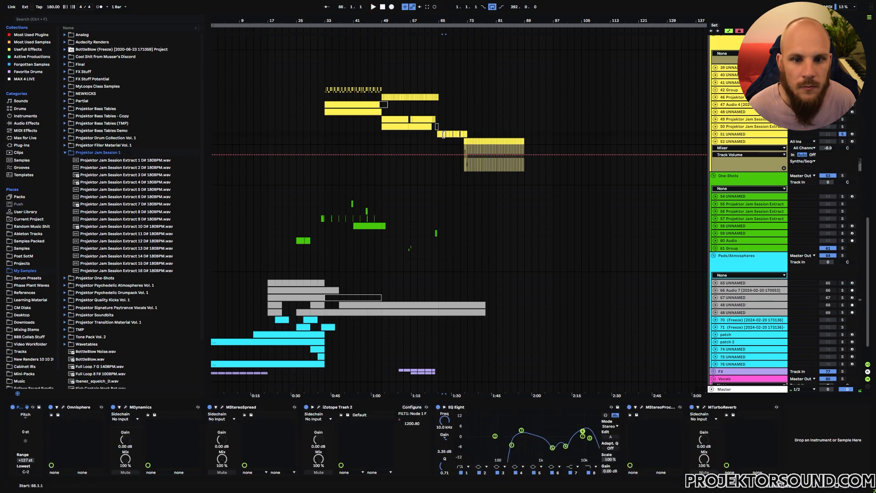
pyautogui.click(746, 135)
pyautogui.press('space')
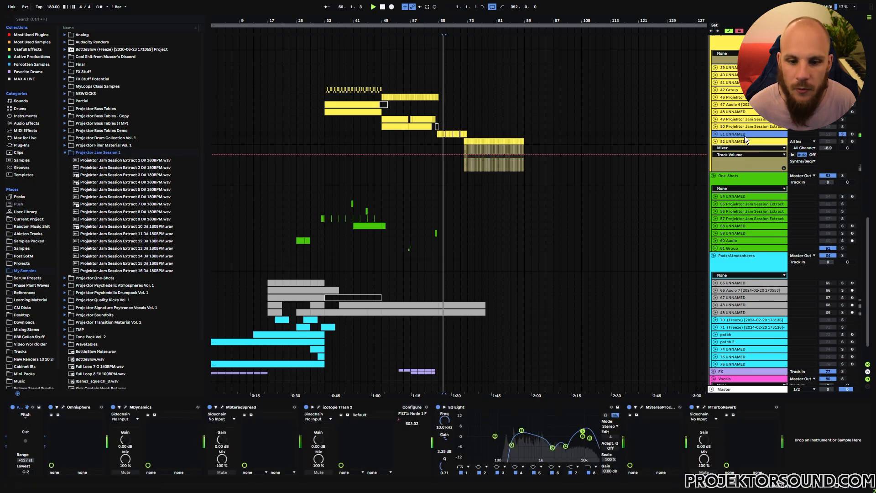
pyautogui.click(843, 135)
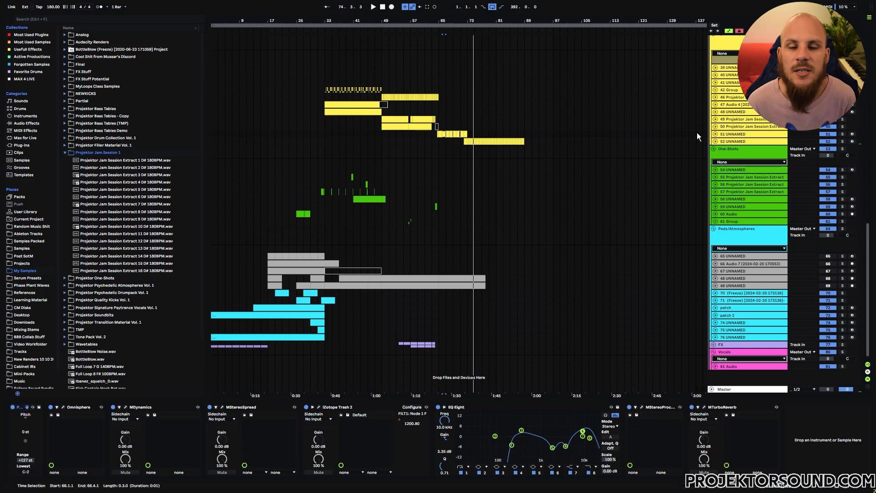
# Step: Unfold track 50's jam session extract to examine its audio clips, and fold it again
pyautogui.click(722, 128)
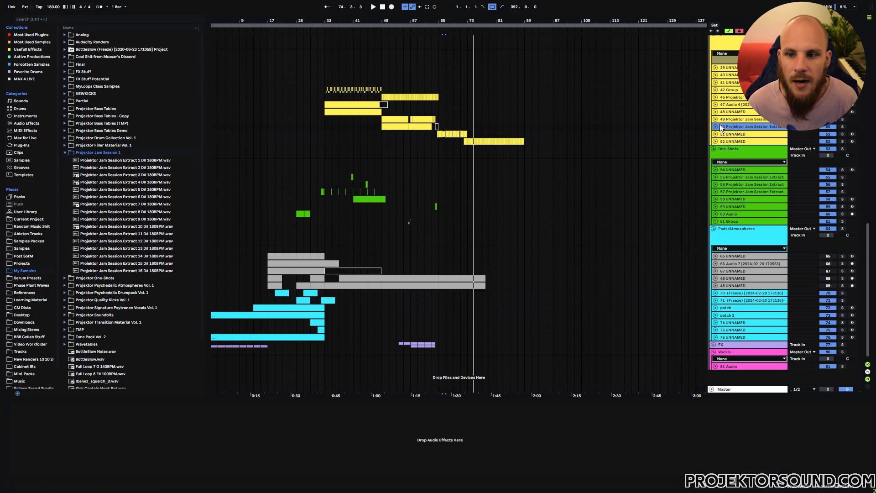
pyautogui.click(716, 126)
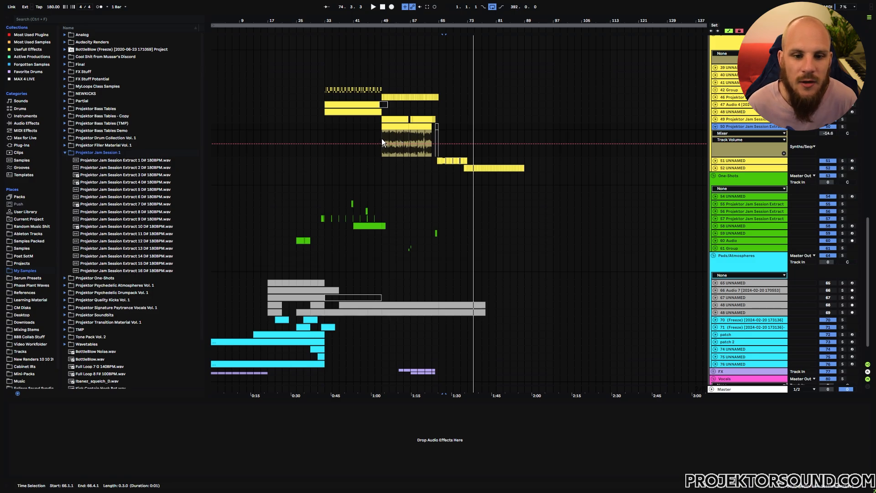
pyautogui.click(715, 126)
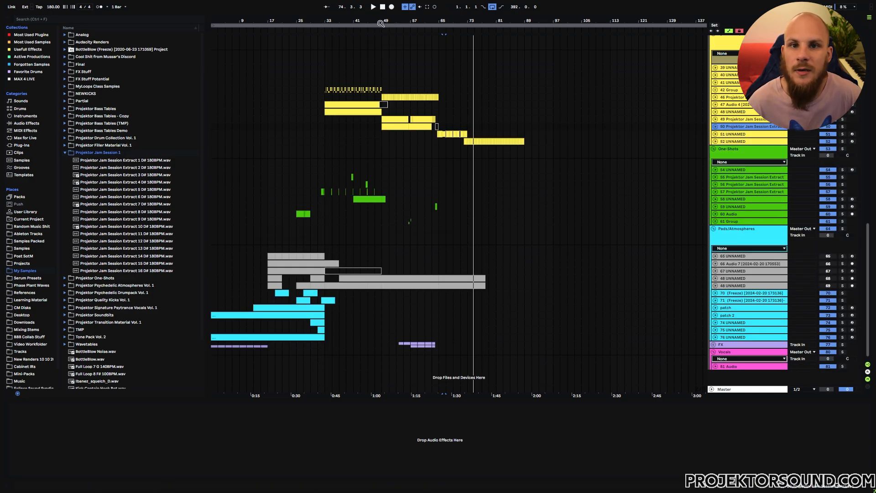
# Step: Unfold track 58 in the One-Shots group, open its dblue Glitch plugin window to examine the settings, and close it
pyautogui.moveTo(380, 21); pyautogui.dragTo(428, 123)
pyautogui.click(716, 199)
pyautogui.click(724, 198)
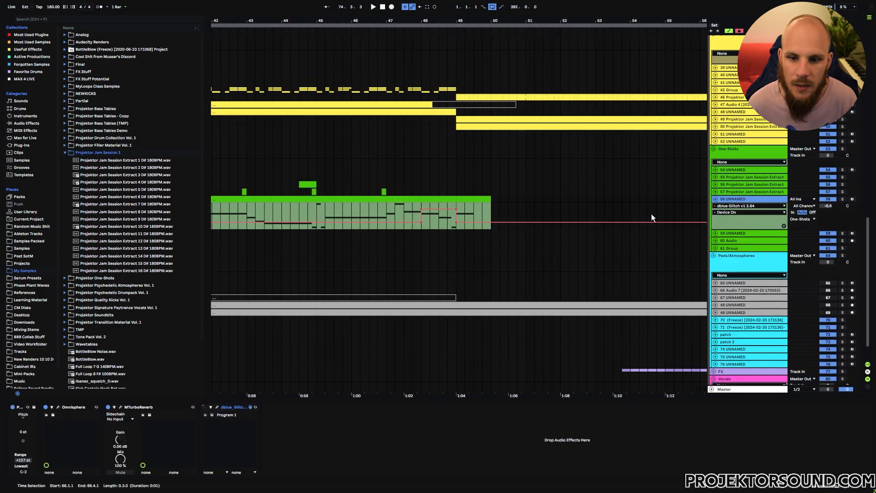
pyautogui.click(245, 407)
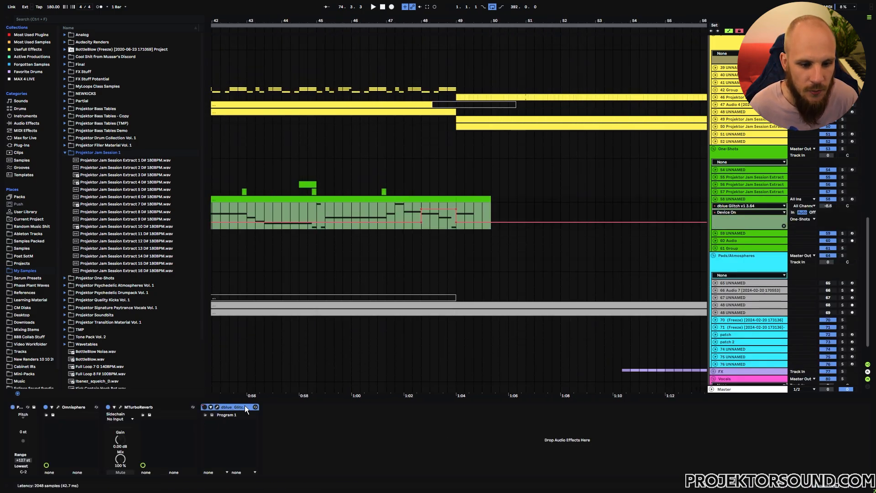
pyautogui.click(217, 407)
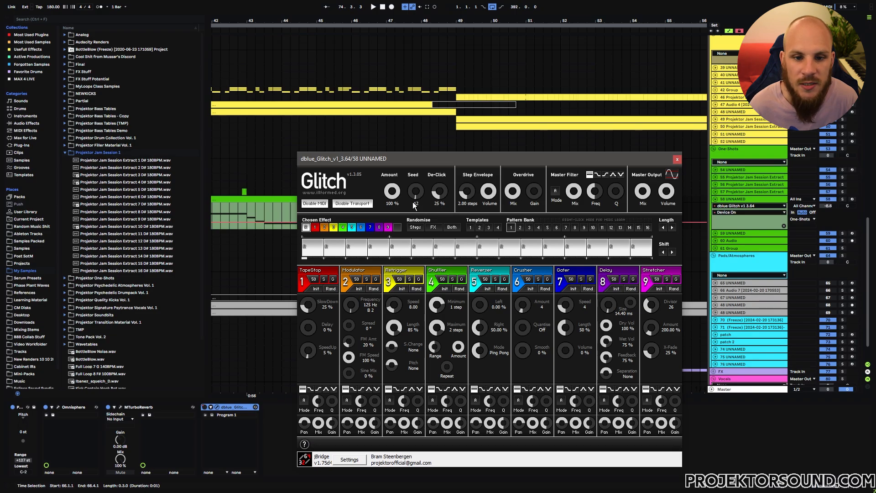
pyautogui.click(677, 159)
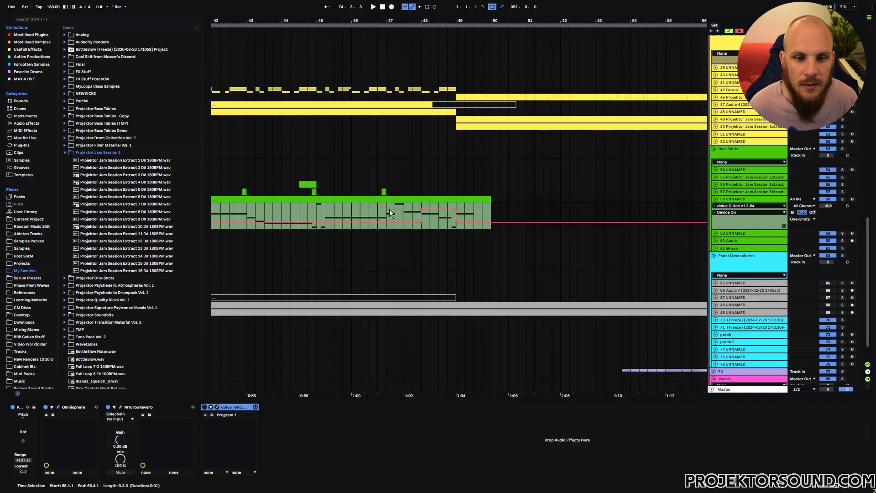
# Step: Play track 58 in solo from bar 47 through the section with the dblue Glitch Device On automation
pyautogui.click(387, 211)
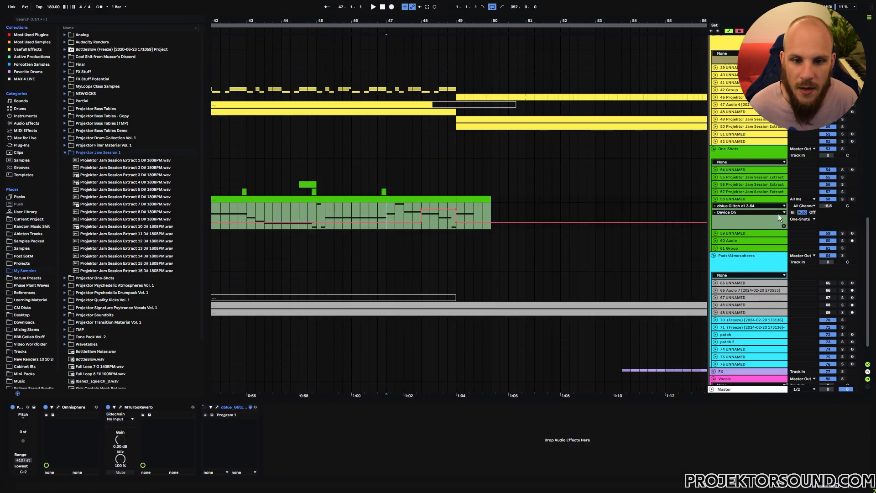
pyautogui.click(843, 199)
pyautogui.press('space')
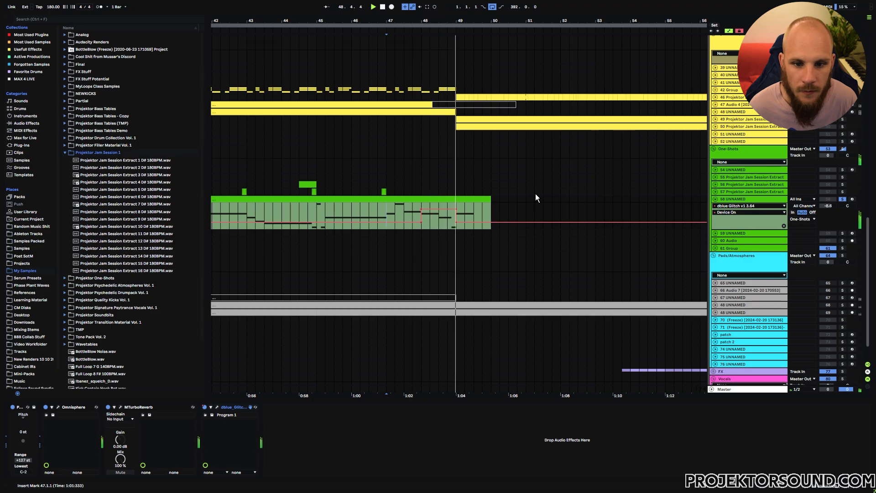
pyautogui.press('space')
pyautogui.press('space')
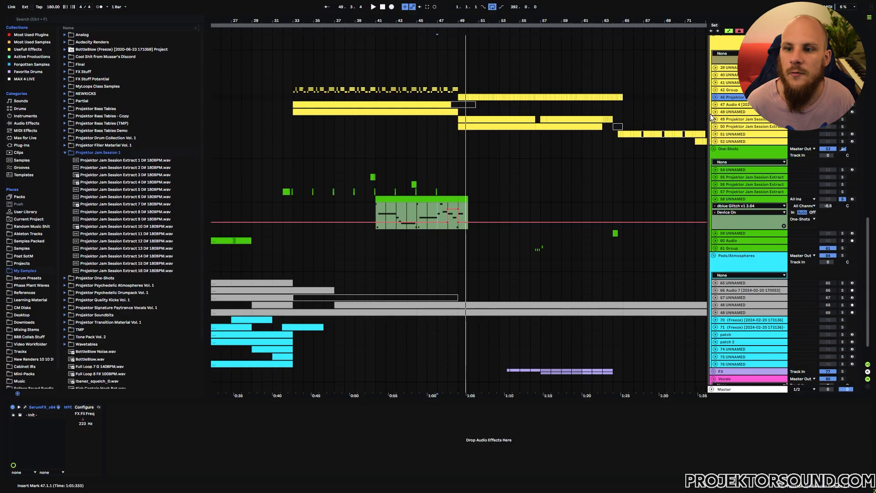
# Step: Briefly unfold and fold tracks 47 and 48 in the Synths/Sequences group
pyautogui.click(715, 105)
pyautogui.click(716, 105)
pyautogui.click(715, 111)
pyautogui.click(715, 111)
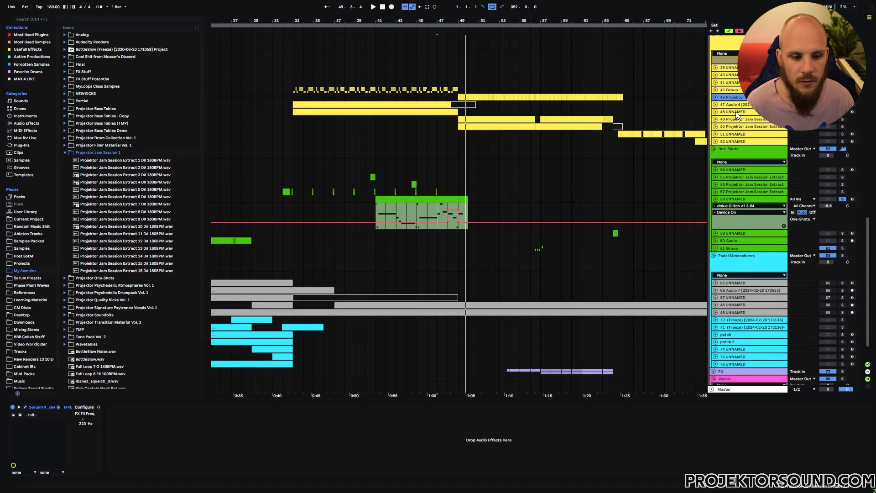
# Step: Insert a new MIDI track after track 52 and load Serum on it
pyautogui.click(733, 138)
pyautogui.hotkey('ctrl', 'shift', 't')
pyautogui.rightClick(473, 162)
pyautogui.rightClick(473, 162)
pyautogui.moveTo(551, 168)
pyautogui.click(588, 169)
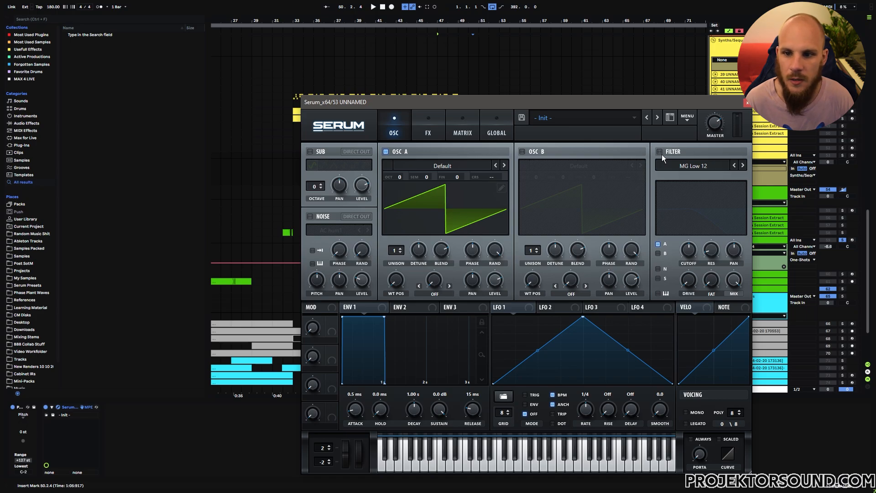
# Step: Turn on Serum's MG Low 12 filter, adjust its cutoff and resonance, and modulate the cutoff with NoteOn Rand1
pyautogui.click(660, 152)
pyautogui.moveTo(713, 249); pyautogui.dragTo(691, 268)
pyautogui.rightClick(691, 253)
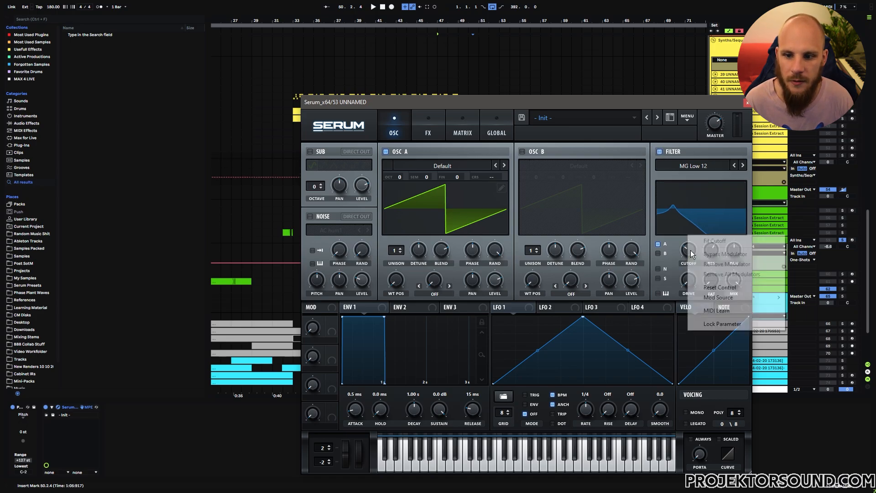
pyautogui.moveTo(719, 297)
pyautogui.click(816, 366)
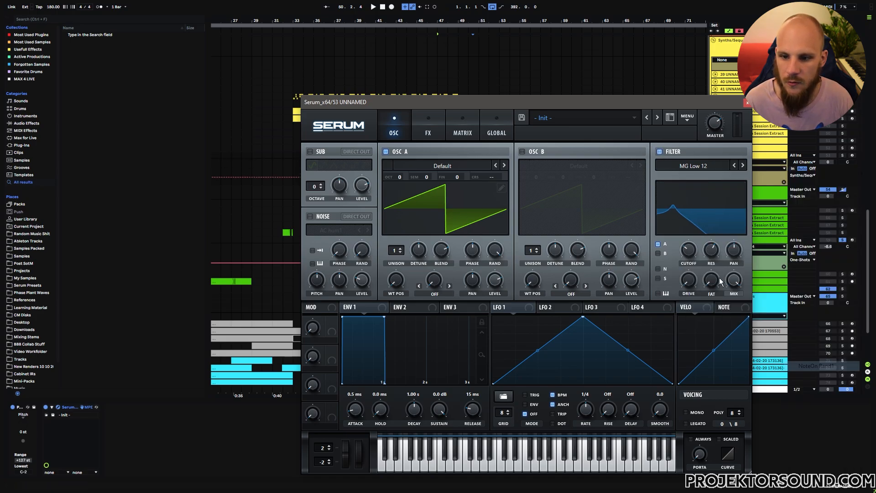
# Step: Turn on the Phaser and EQ modules in Serum's effects section
pyautogui.click(432, 129)
pyautogui.click(314, 199)
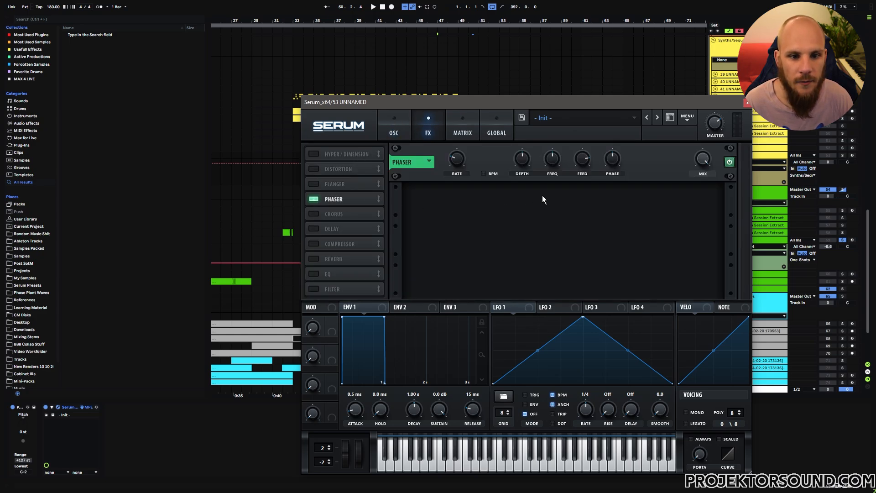
pyautogui.click(314, 274)
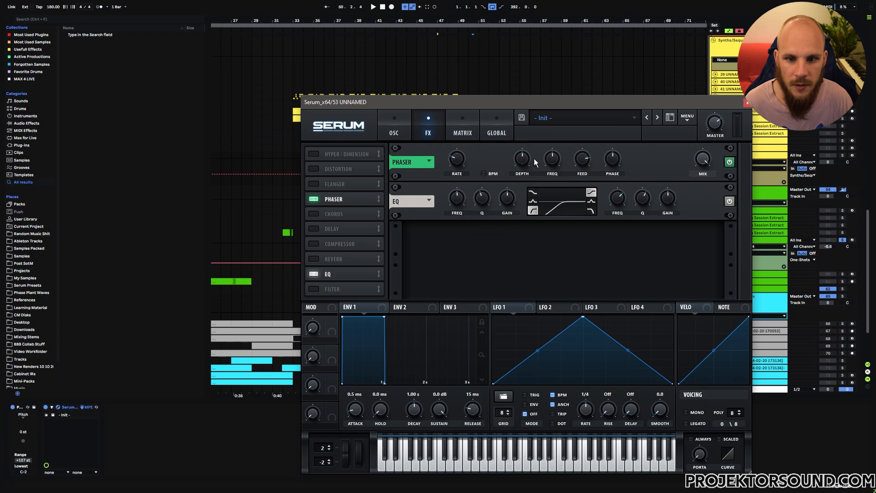
# Step: Assign NoteOn Rand2 as the modulation source of the phaser's frequency and set that frequency to 70 Hz
pyautogui.rightClick(553, 158)
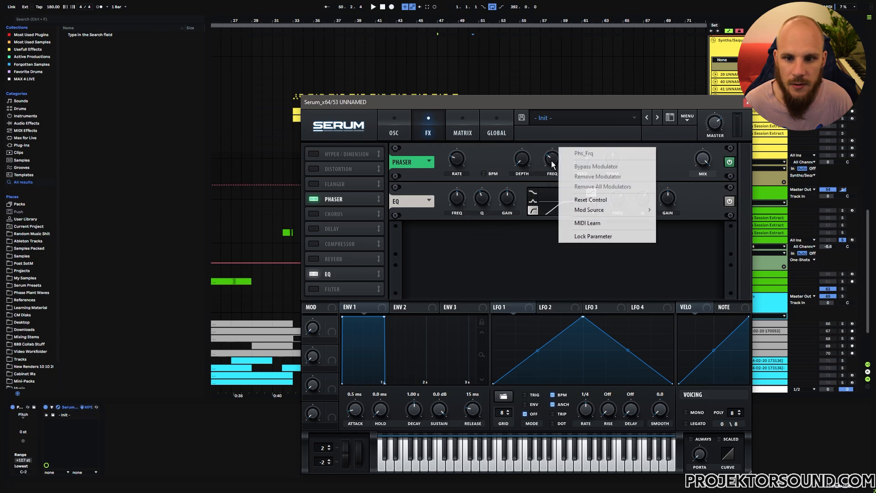
pyautogui.moveTo(606, 209)
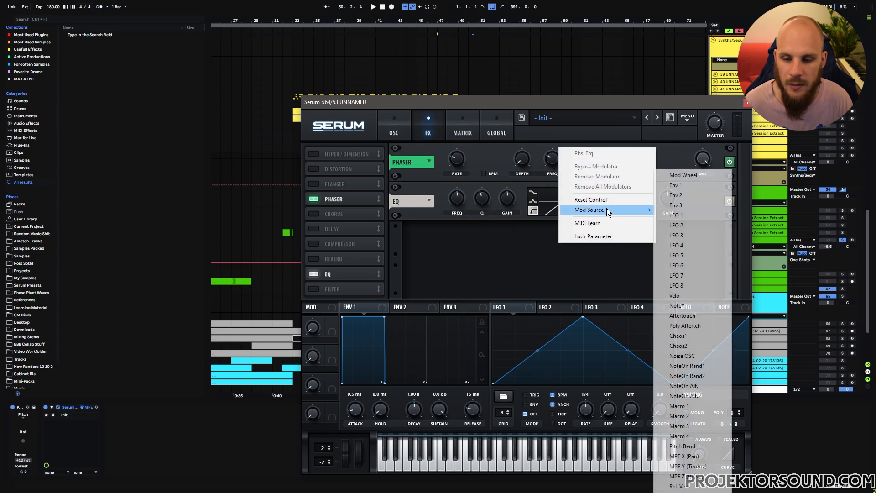
pyautogui.click(705, 379)
pyautogui.moveTo(552, 157); pyautogui.dragTo(549, 165)
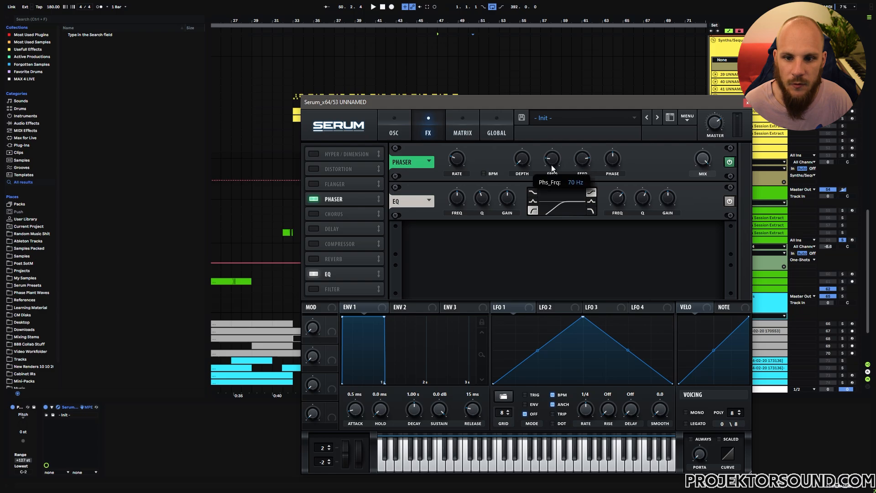
# Step: Raise the phaser's feedback, set the Env 1 release to 101 ms, and close the Serum window
pyautogui.click(582, 154)
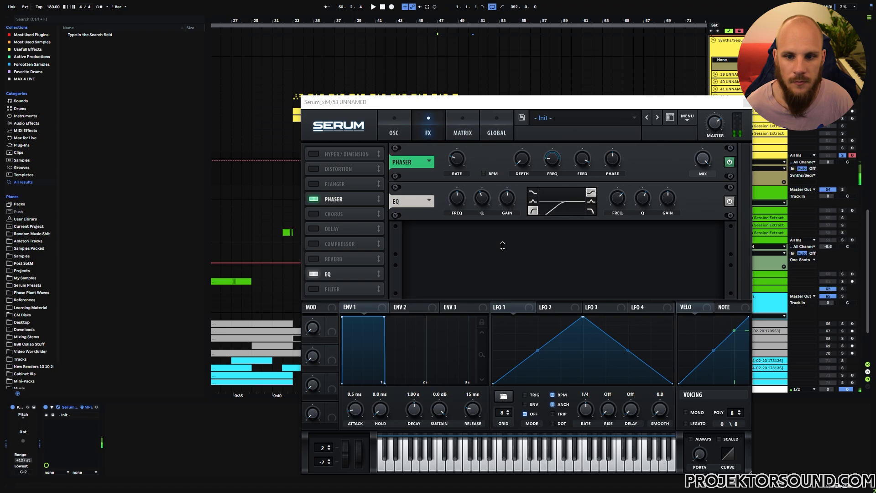
pyautogui.moveTo(474, 406); pyautogui.dragTo(473, 406)
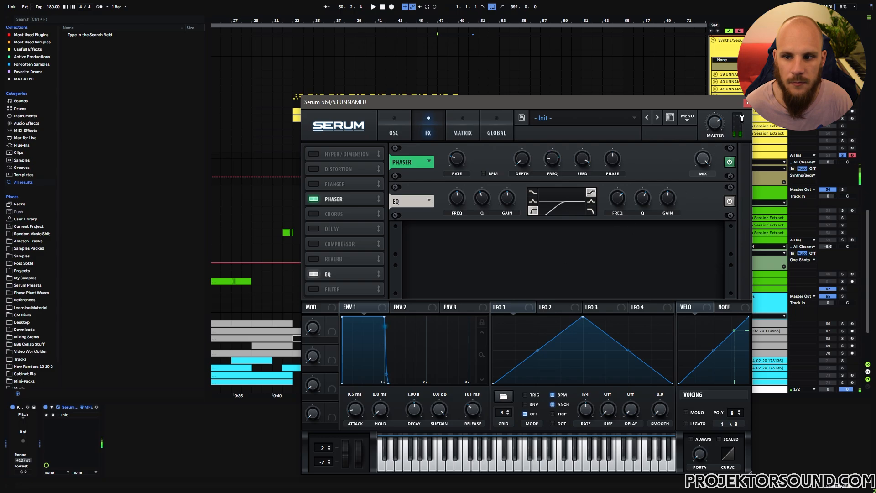
pyautogui.click(748, 103)
# Step: Add an Arpeggiator MIDI effect in front of Serum on the synth track
pyautogui.rightClick(209, 438)
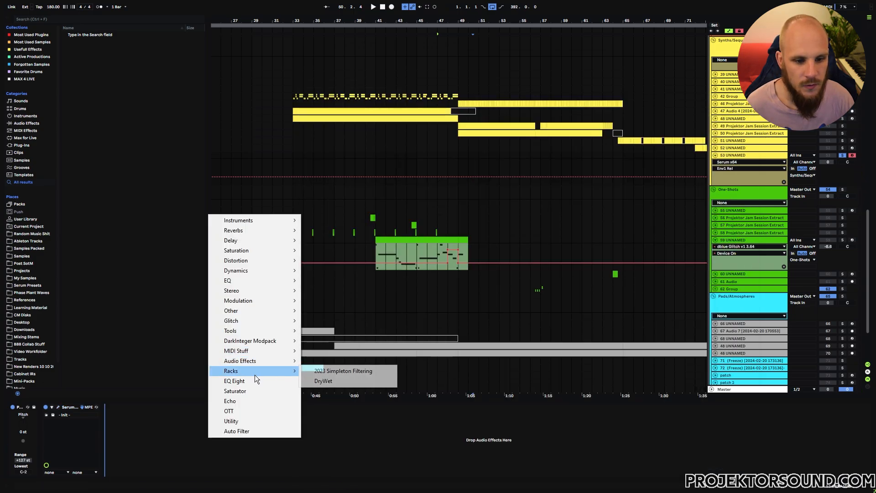
pyautogui.moveTo(274, 351)
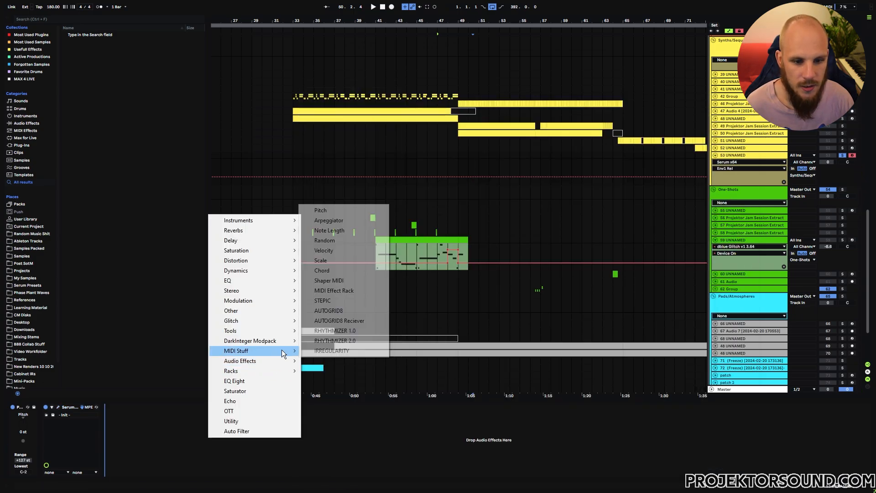
pyautogui.click(340, 221)
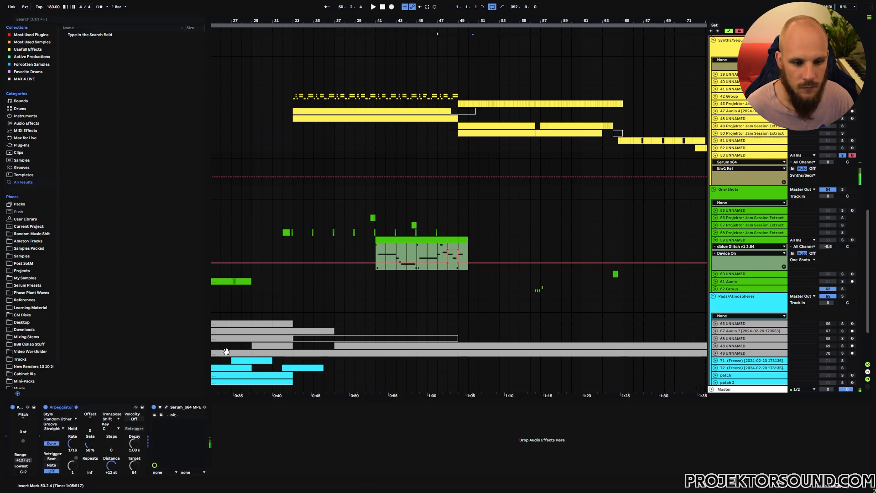
# Step: Set Serum's oscillator A to 2 unison voices, adjust the unison detune, and close the Serum window
pyautogui.click(166, 406)
pyautogui.click(402, 248)
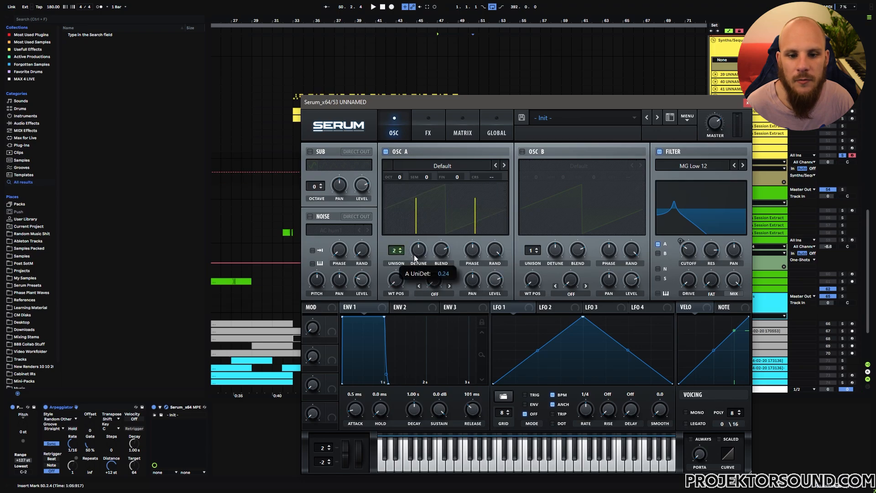
pyautogui.click(747, 104)
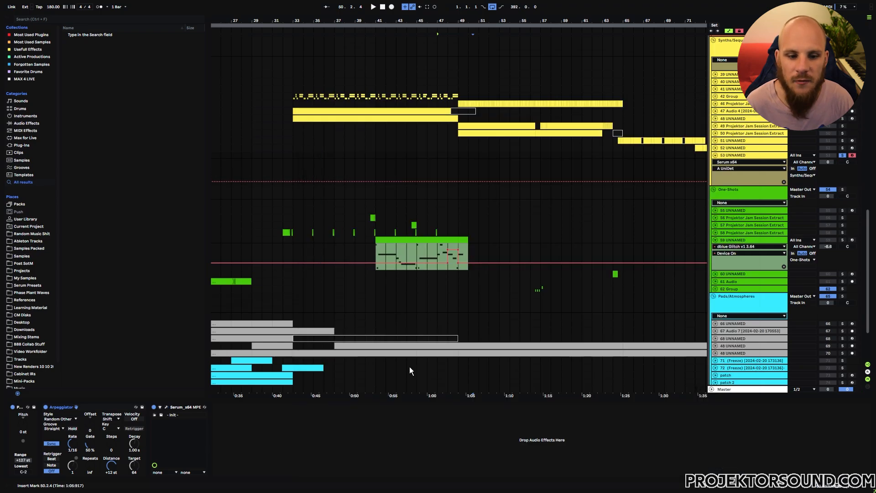
# Step: Add an Echo effect after Serum and raise its feedback to 83%
pyautogui.rightClick(369, 439)
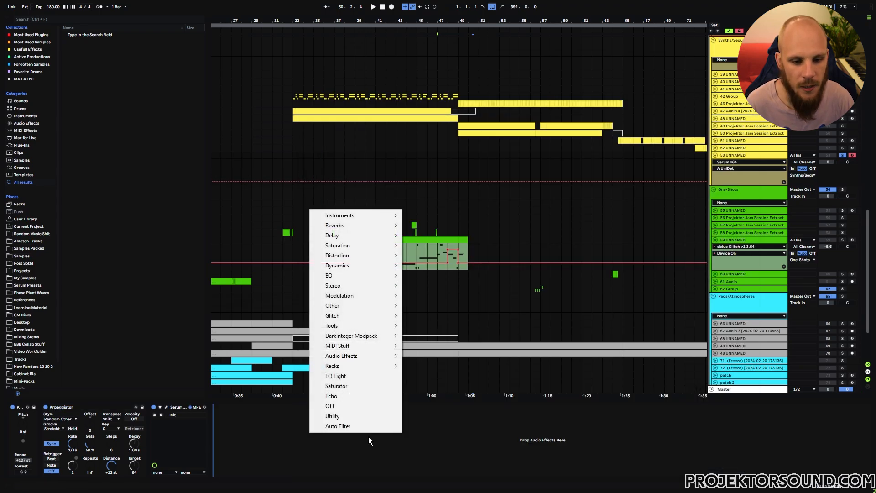
pyautogui.click(343, 395)
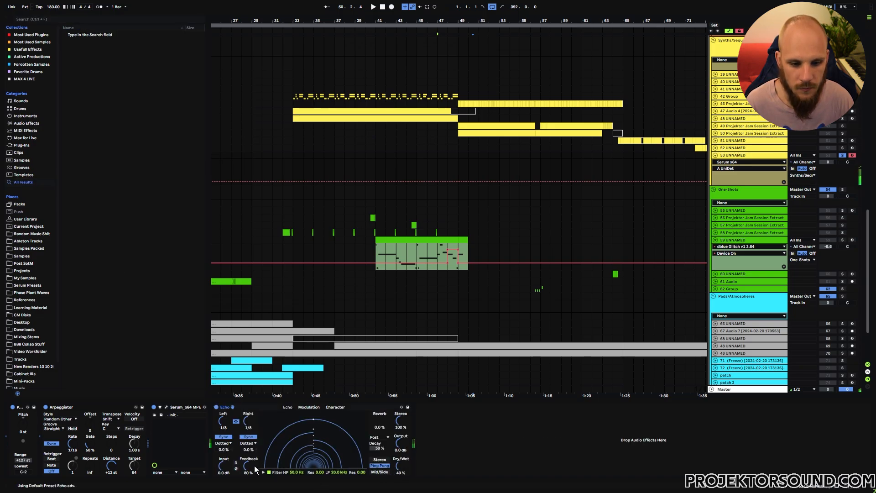
pyautogui.moveTo(251, 470); pyautogui.dragTo(251, 468)
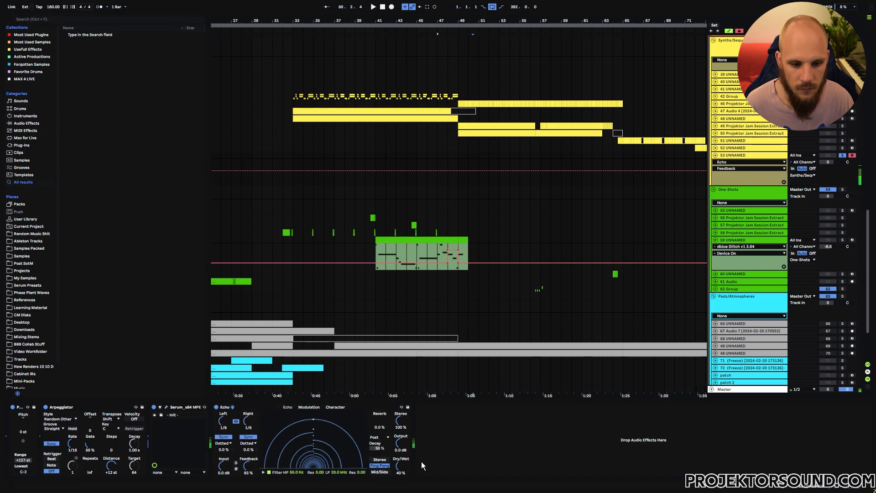
pyautogui.click(447, 456)
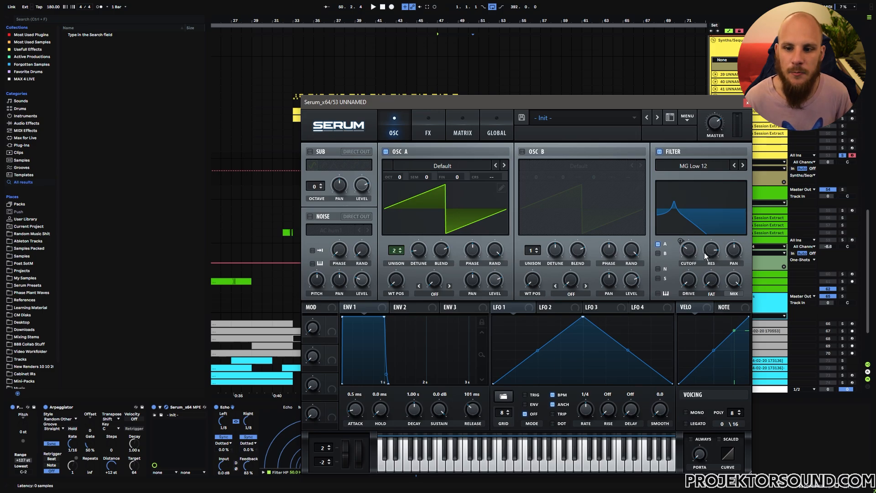
# Step: Review Serum's phaser and EQ effects, the oscillator and filter settings, and the random modulation assignments in the matrix
pyautogui.click(429, 132)
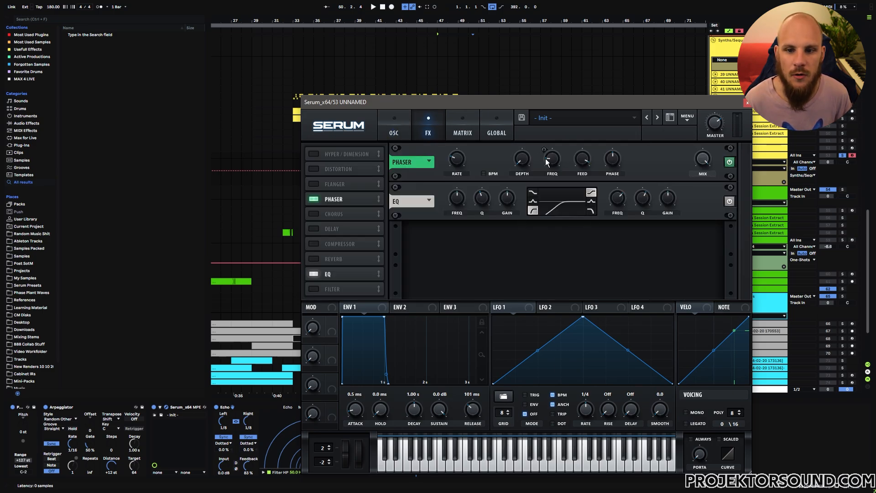
pyautogui.click(394, 132)
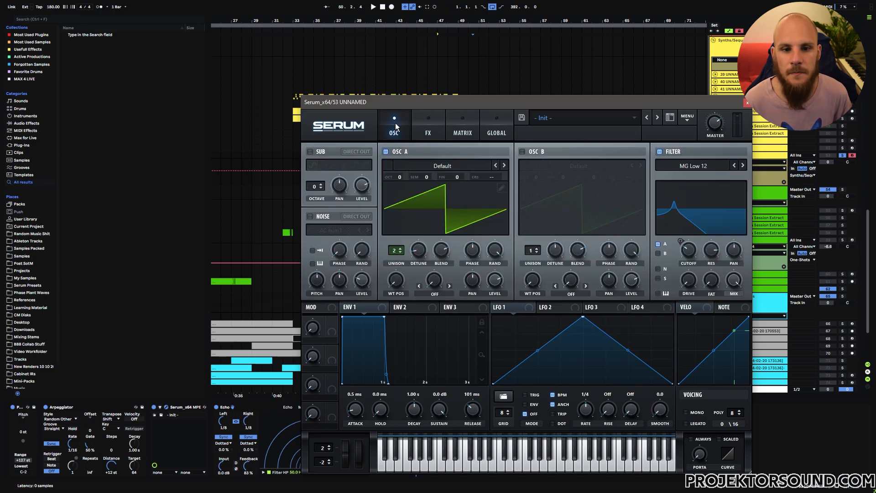
pyautogui.click(462, 133)
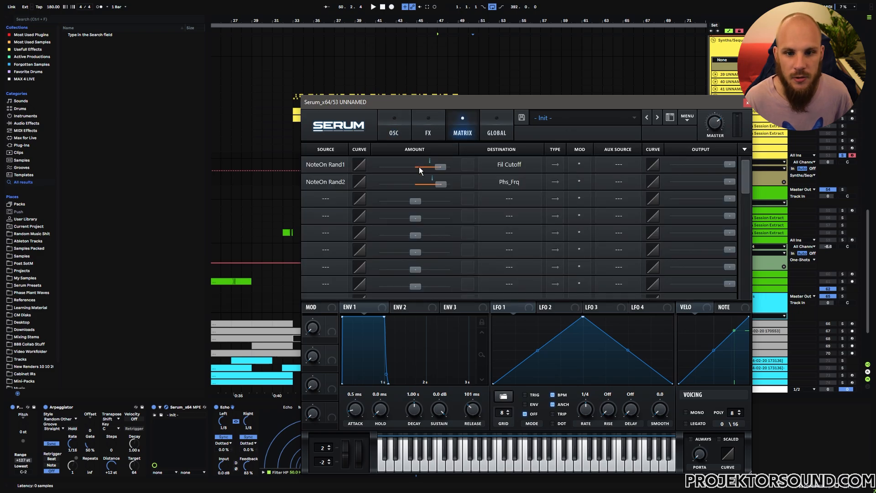